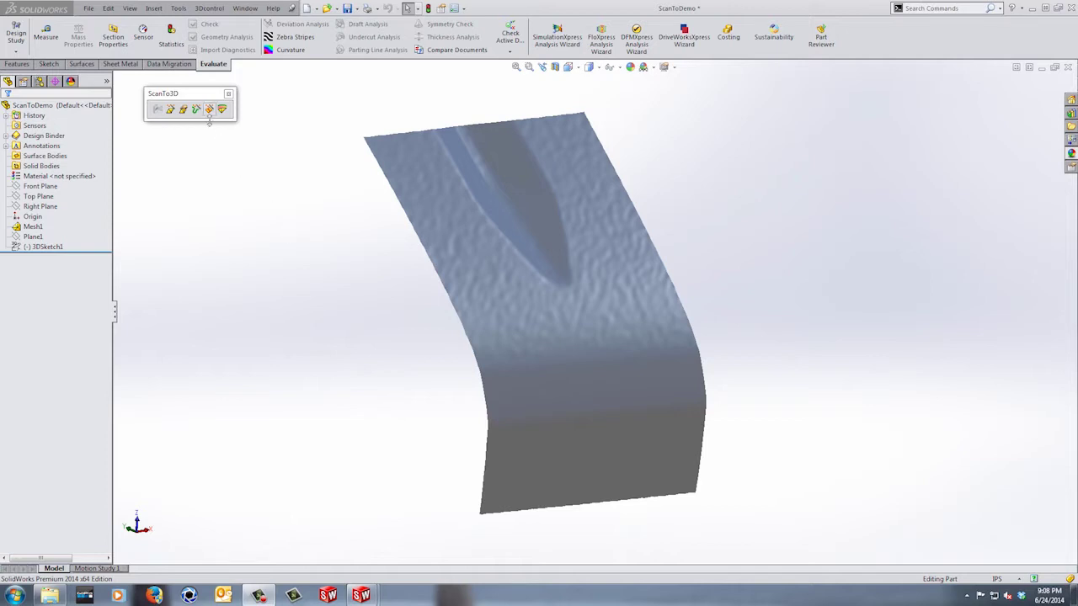
Step: Start the ScanTo3D Surface Wizard on the scanned mesh with guided creation and advance to the mesh split stage
left_click(219, 165)
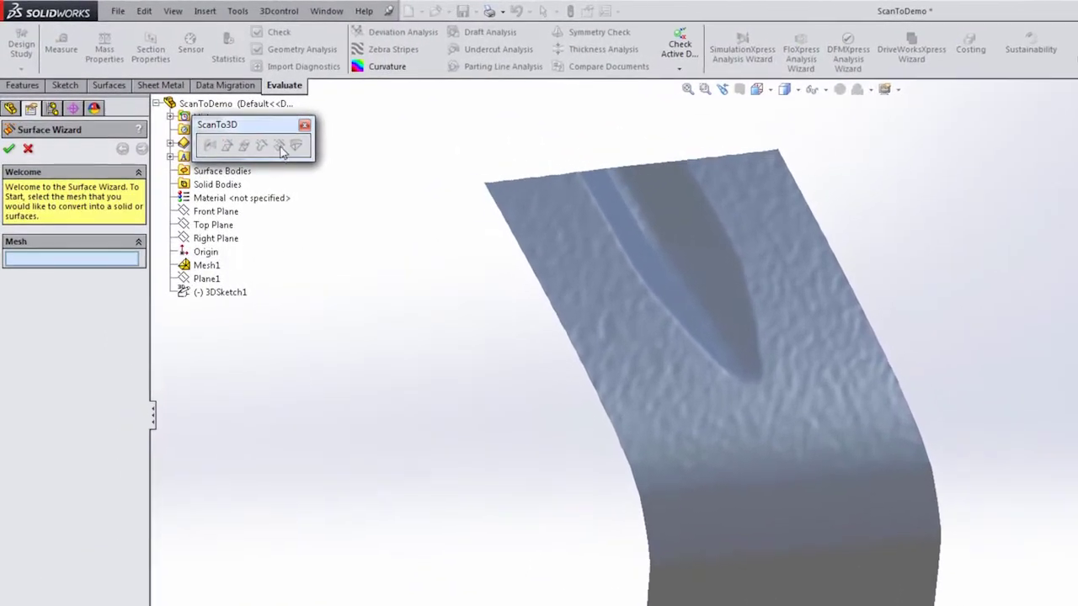
left_click(645, 271)
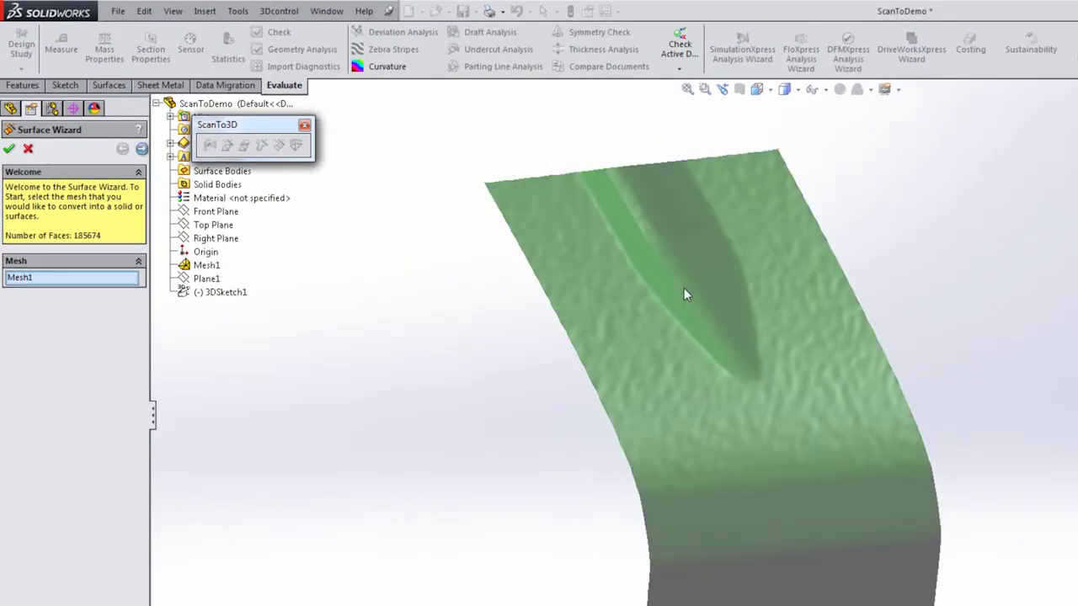
left_click(142, 150)
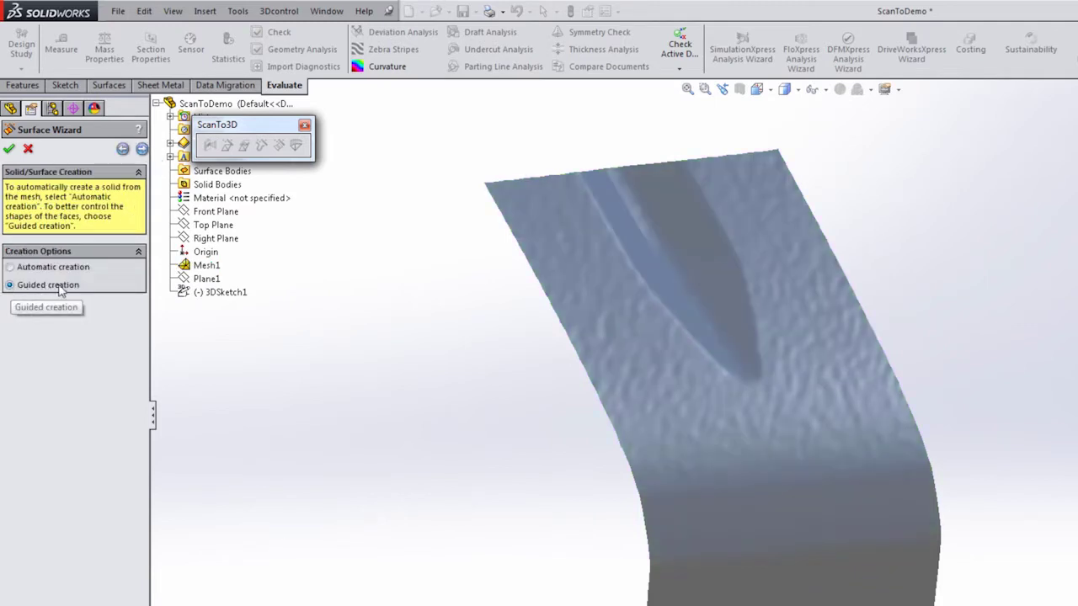
left_click(142, 149)
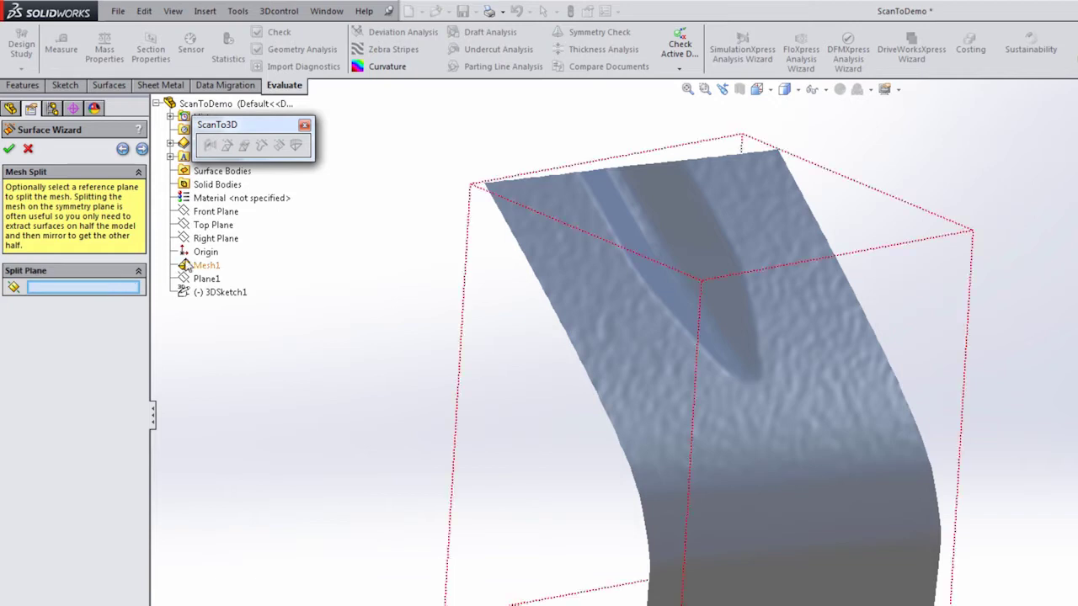
Step: Try the Right Plane as the mesh split plane, then clear the selection
middle_click_drag(335, 241, 334, 241)
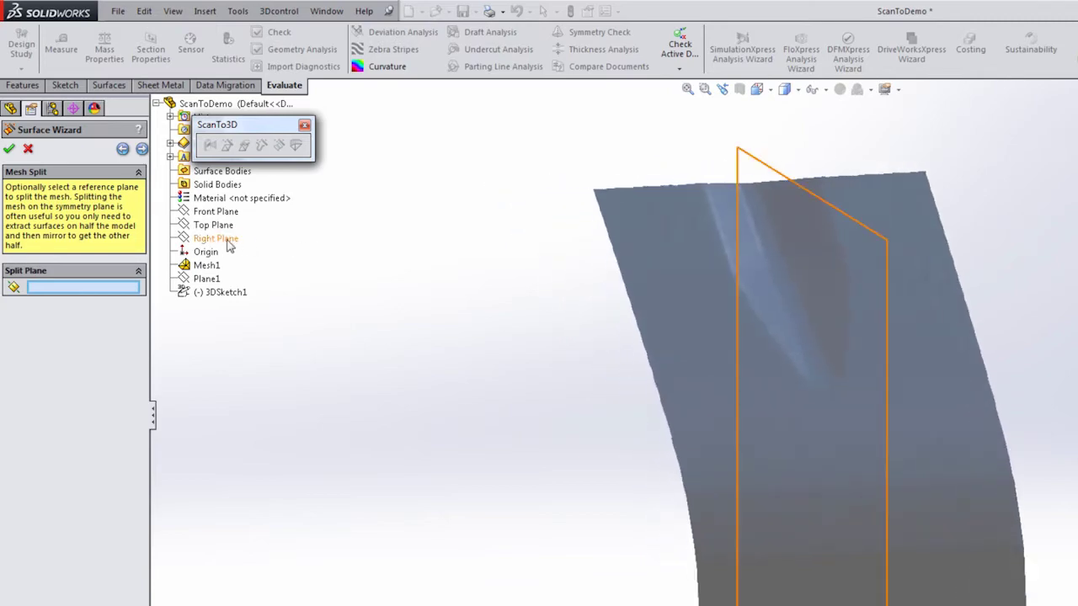
left_click(225, 241)
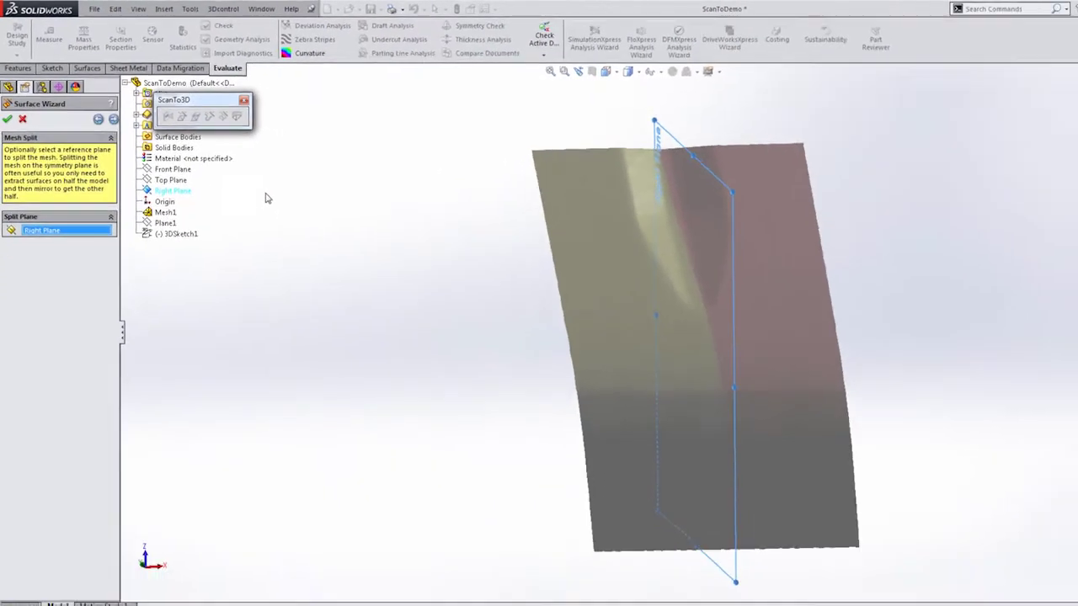
middle_click_drag(265, 193, 613, 276)
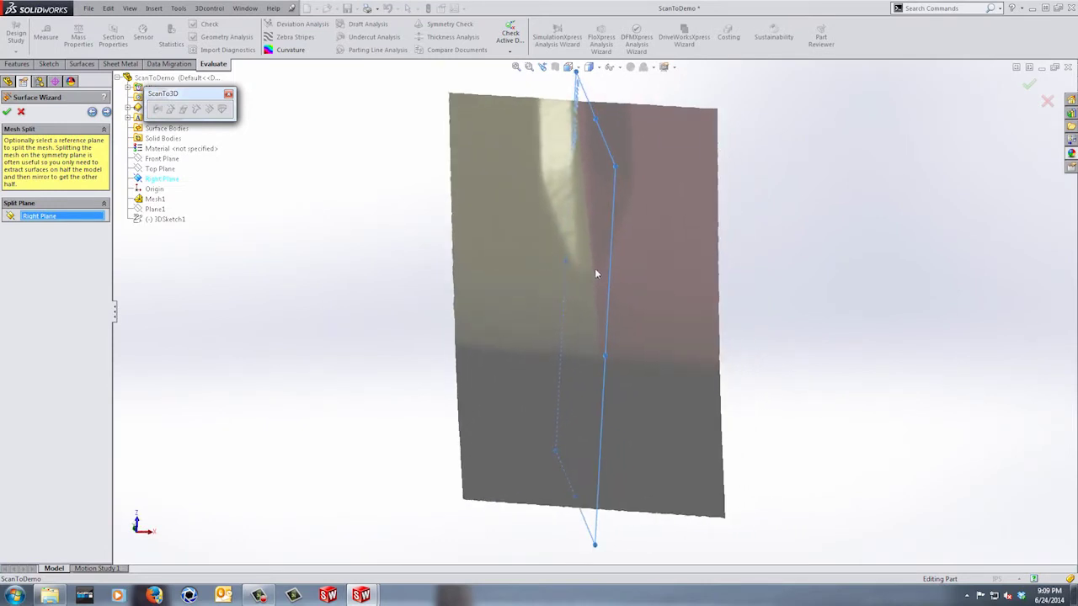
middle_click_drag(596, 273, 594, 272)
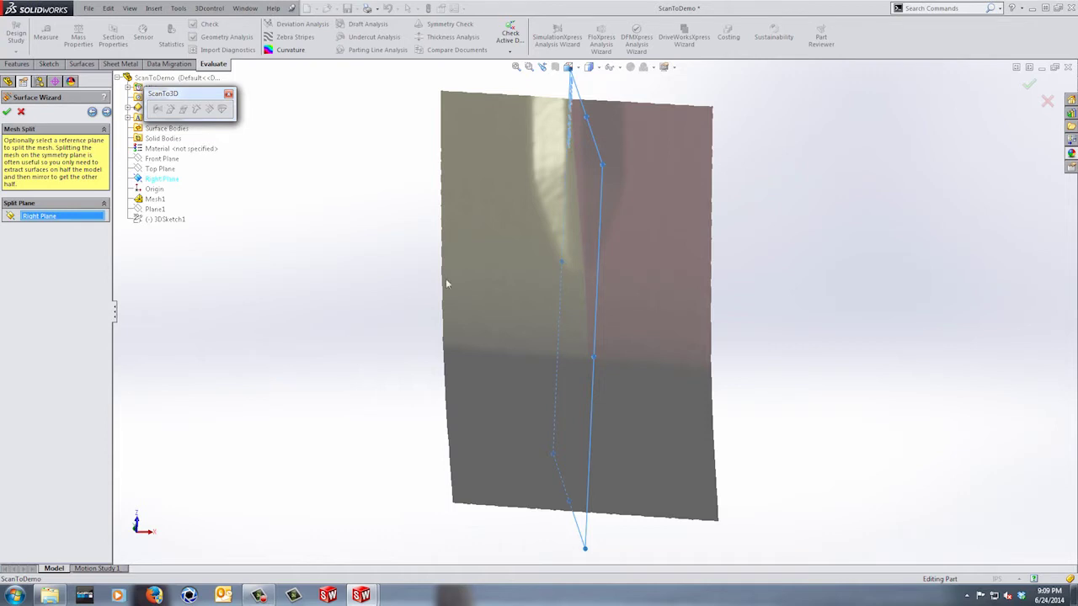
right_click(72, 217)
left_click(110, 224)
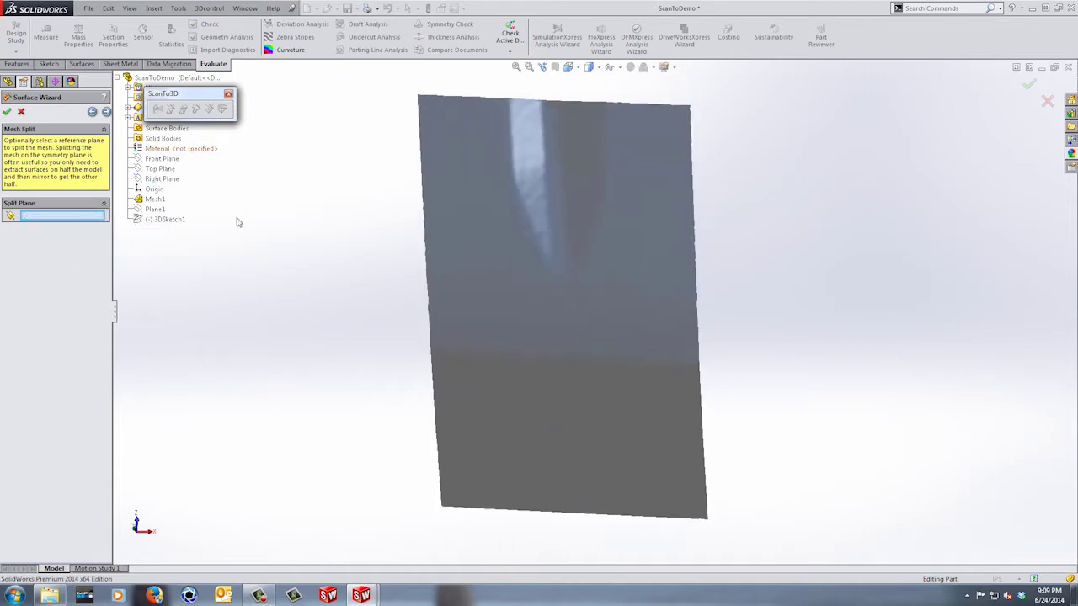
Step: Continue to face identification without a split plane, review the automatic sub-mesh colouring and cancel it
left_click(106, 112)
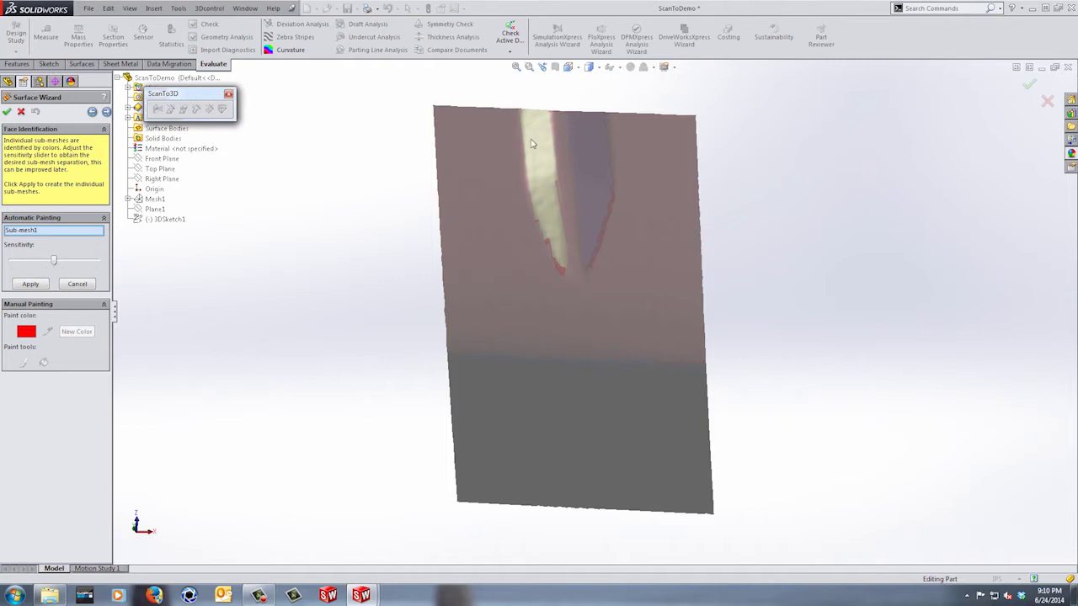
key("Up")
key("Left")
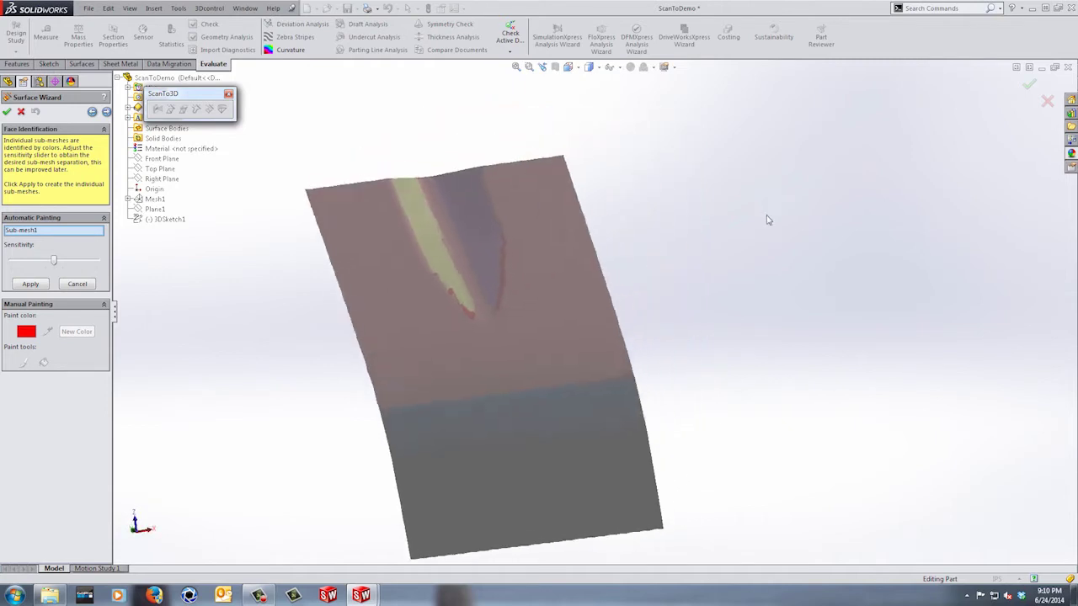
key("Up")
key("Left")
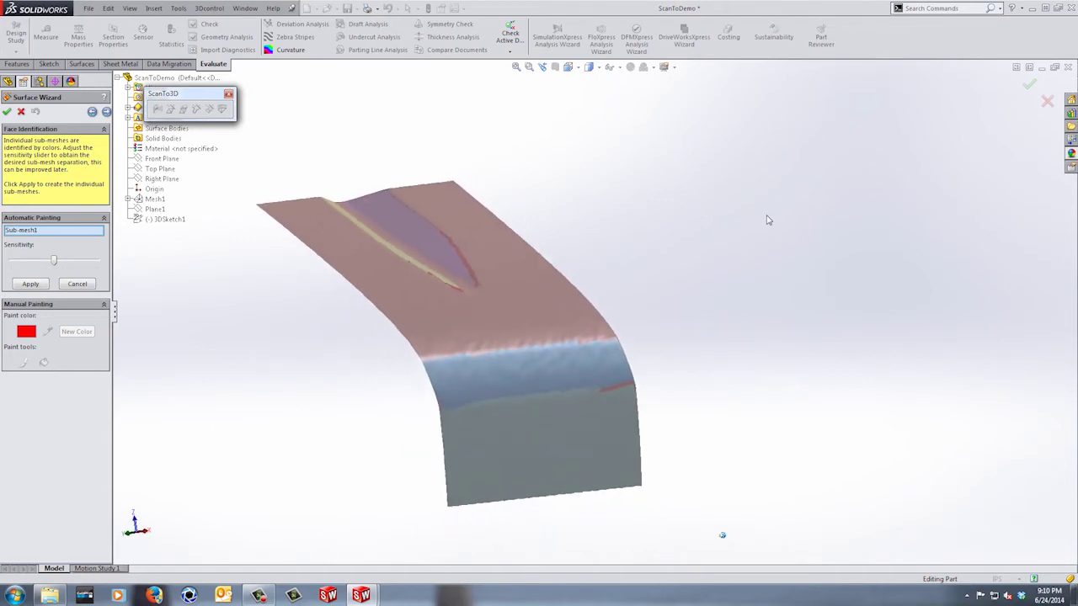
key("Up")
key("Left")
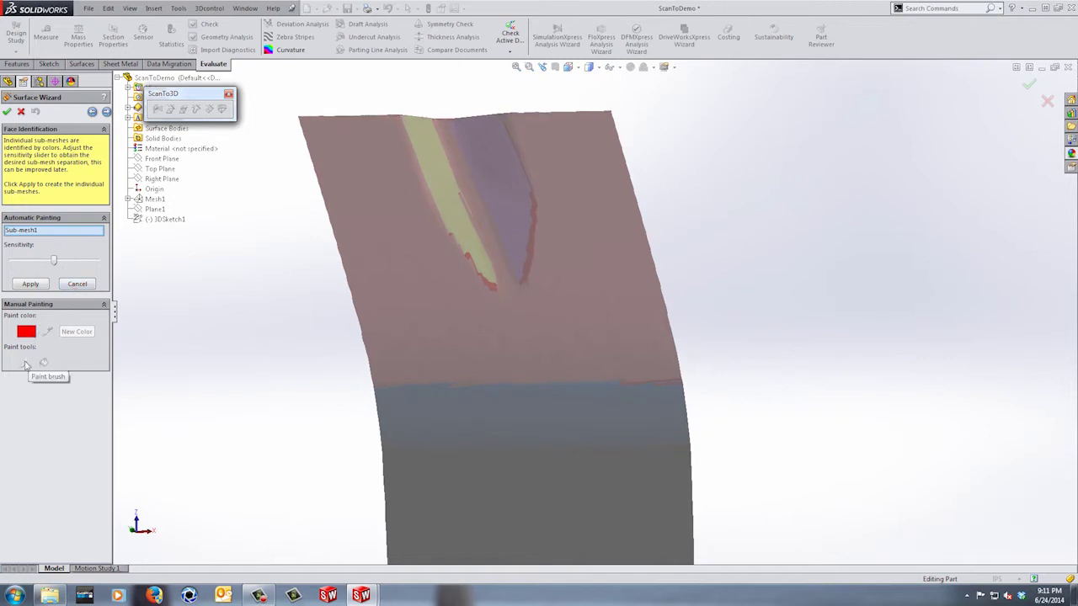
left_click(78, 284)
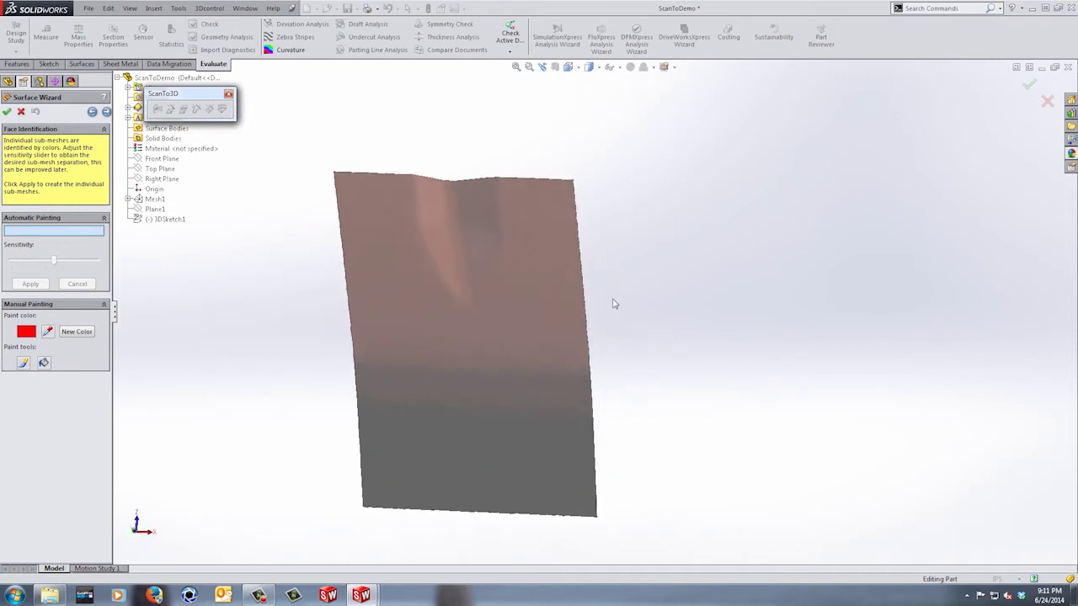
Step: Choose bright green as a new paint colour and brush a continuous outline along the outer edge of the groove
left_click(66, 332)
left_click(515, 258)
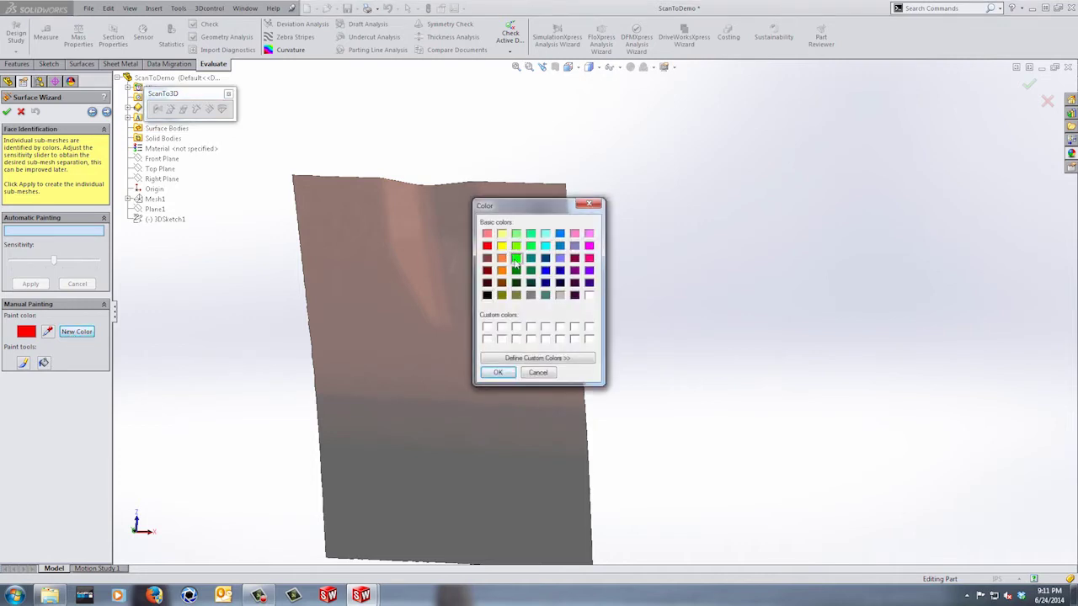
left_click(499, 373)
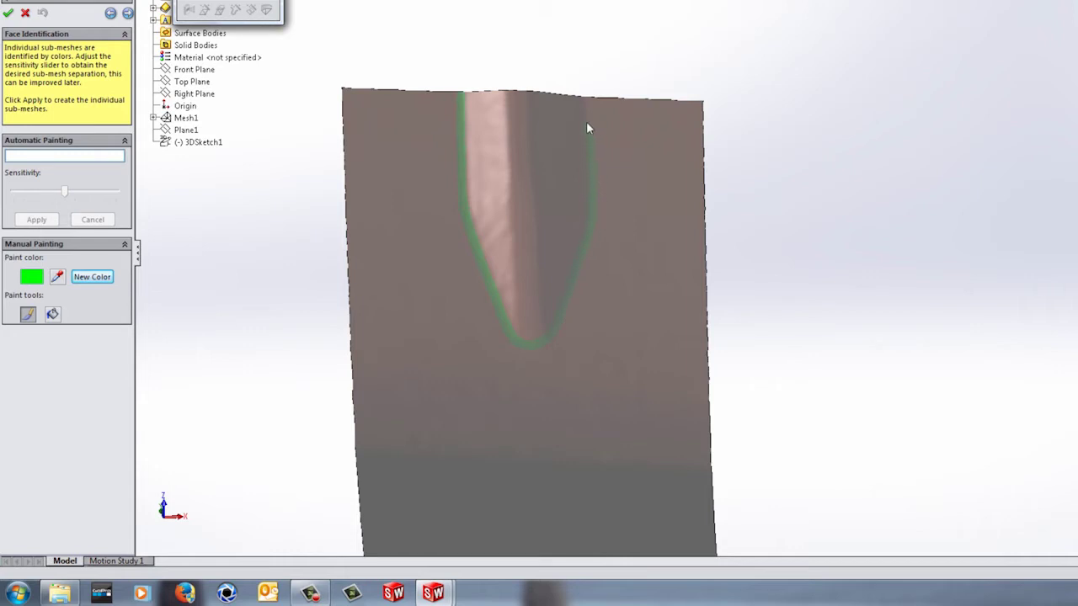
left_click_drag(585, 108, 586, 102)
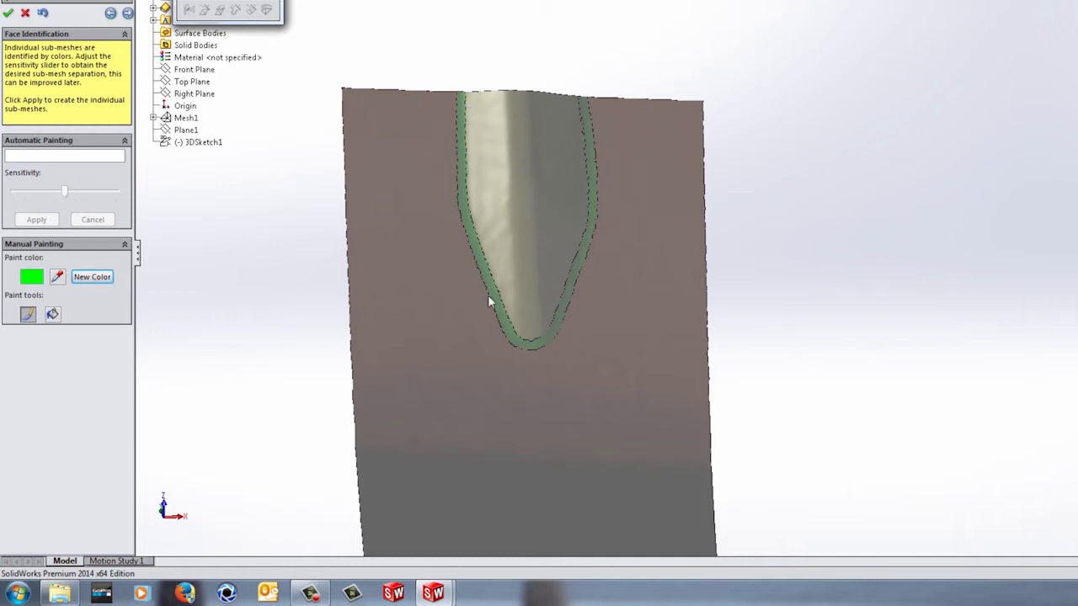
left_click(484, 132)
Step: Choose orange as a new paint colour and brush the valley between the groove's two walls down to the green outline
middle_click_drag(663, 20, 670, 41)
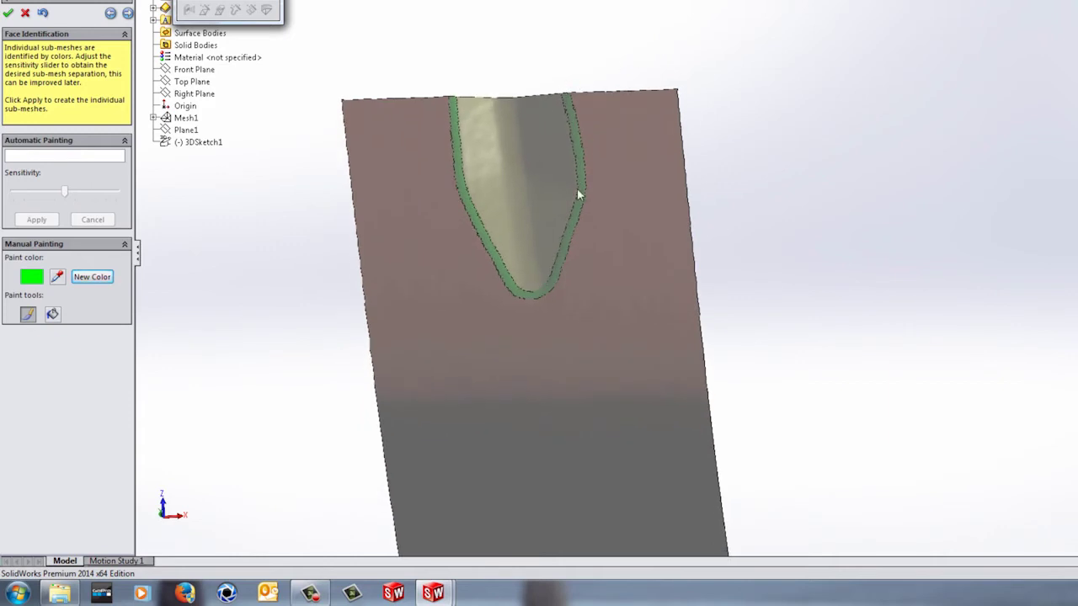
middle_click_drag(644, 237, 420, 113)
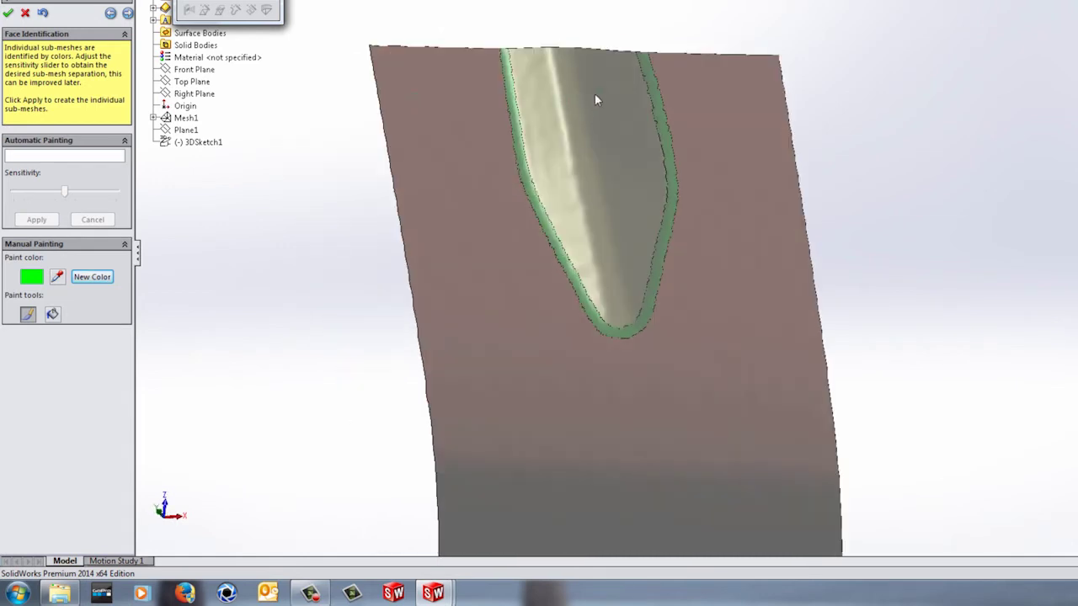
middle_click_drag(657, 210, 659, 211)
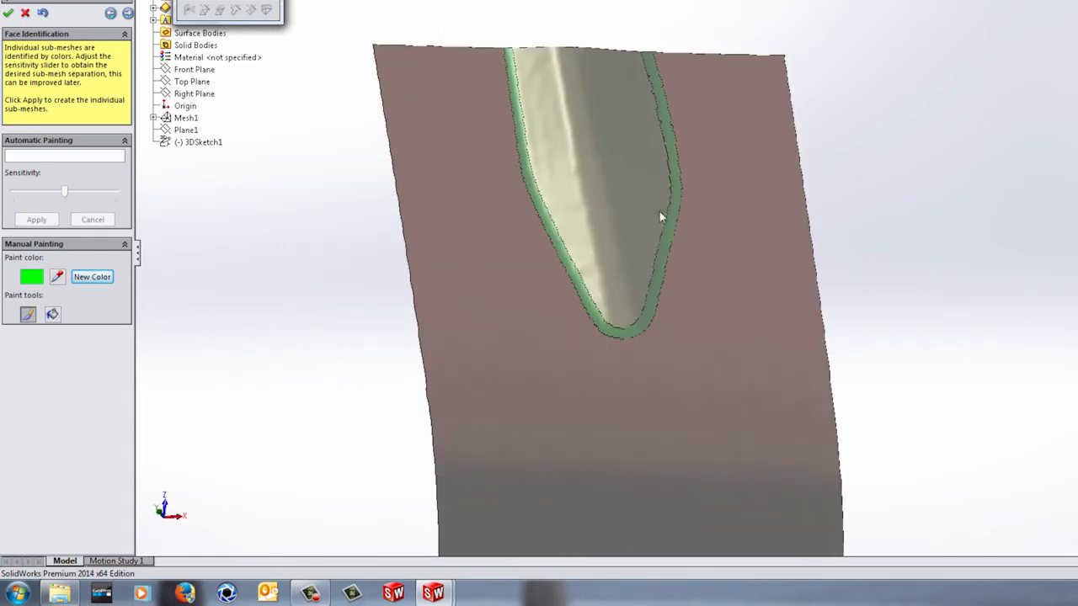
middle_click_drag(656, 154, 663, 274)
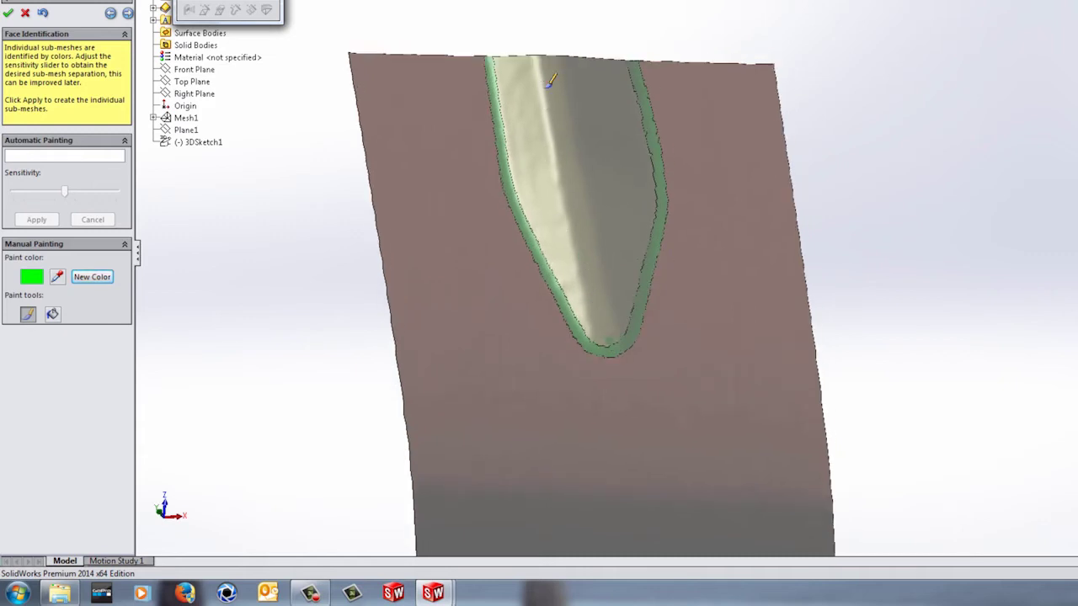
left_click(99, 279)
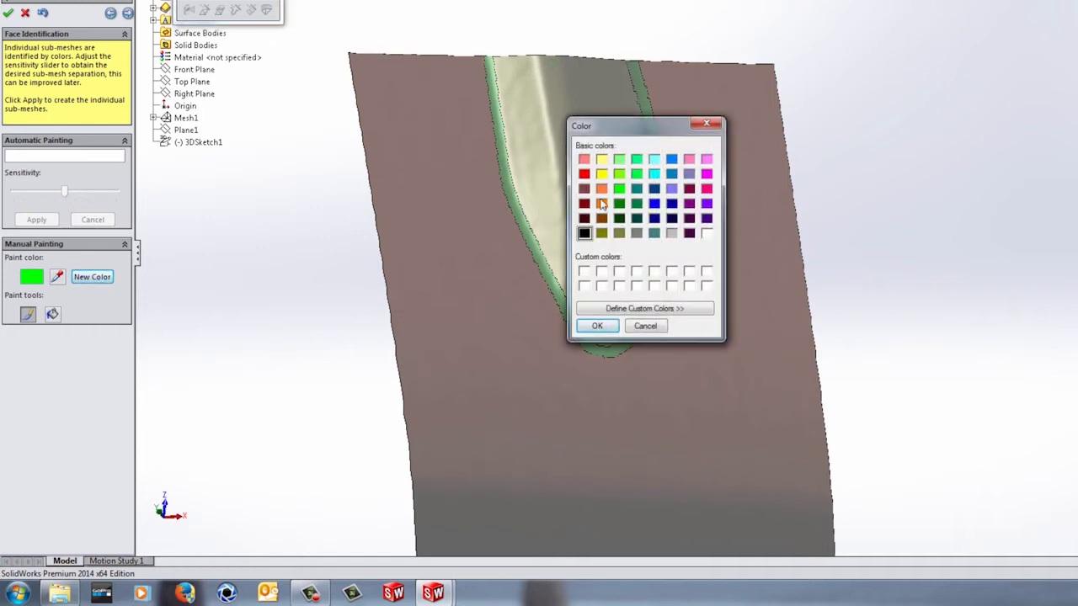
left_click(601, 203)
left_click(597, 327)
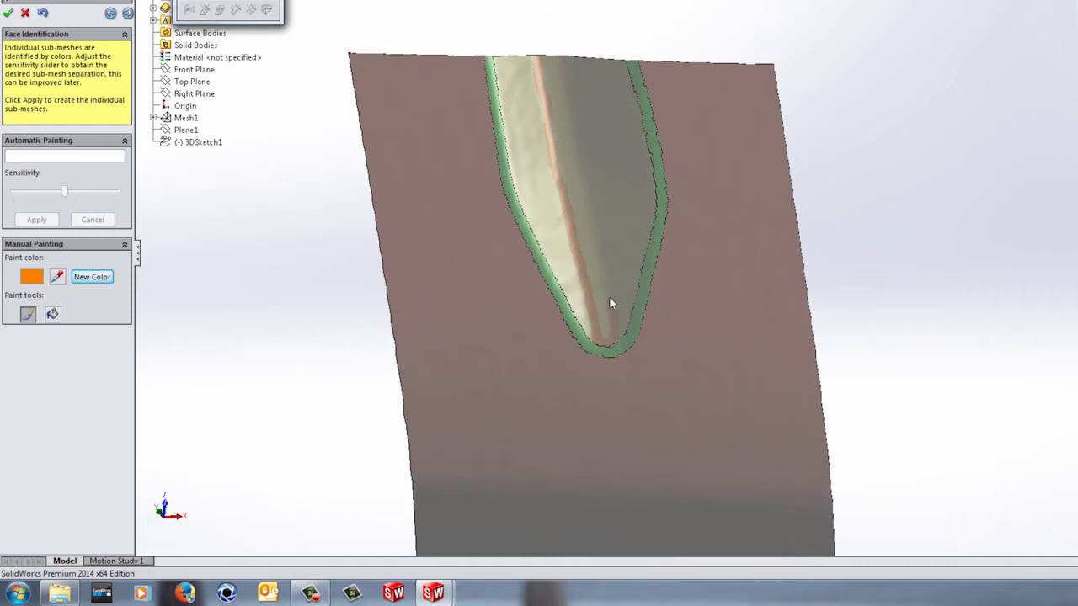
left_click_drag(595, 246, 591, 221)
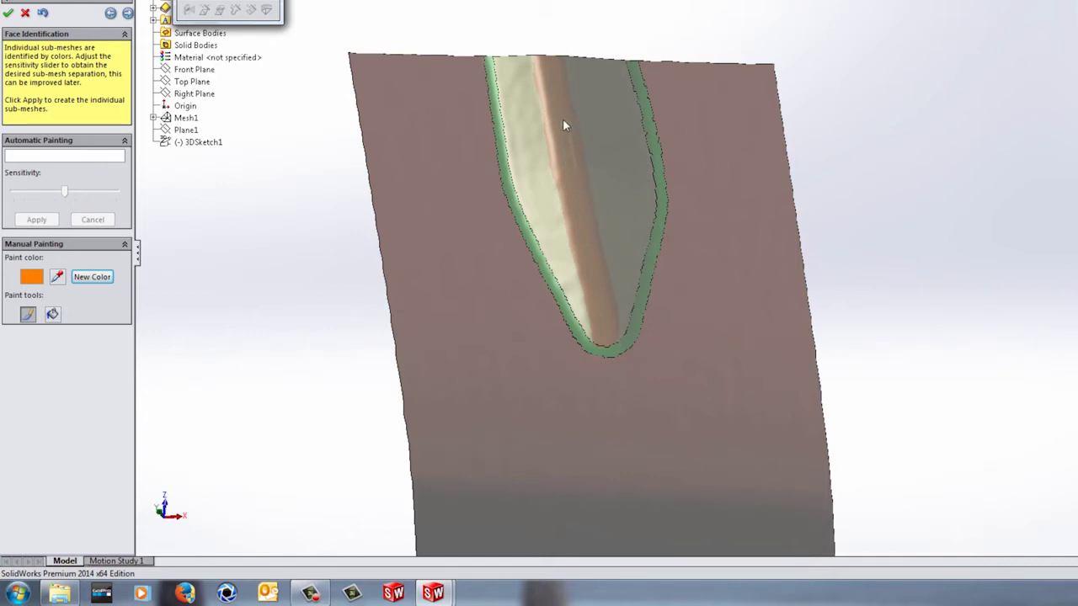
left_click_drag(573, 168, 575, 173)
Step: Accept the painted sub-meshes, proceed to surface extraction and extract all faces
mouse_move(575, 172)
middle_mouse_down()
mouse_move(644, 205)
mouse_move(653, 197)
mouse_move(596, 68)
middle_mouse_up()
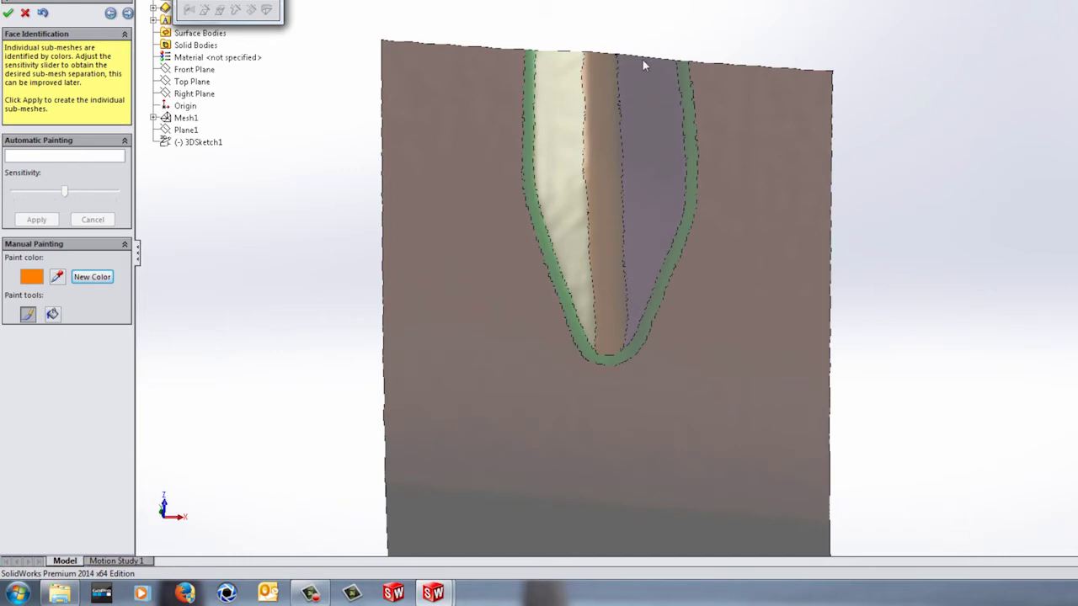
middle_click_drag(683, 13, 683, 13)
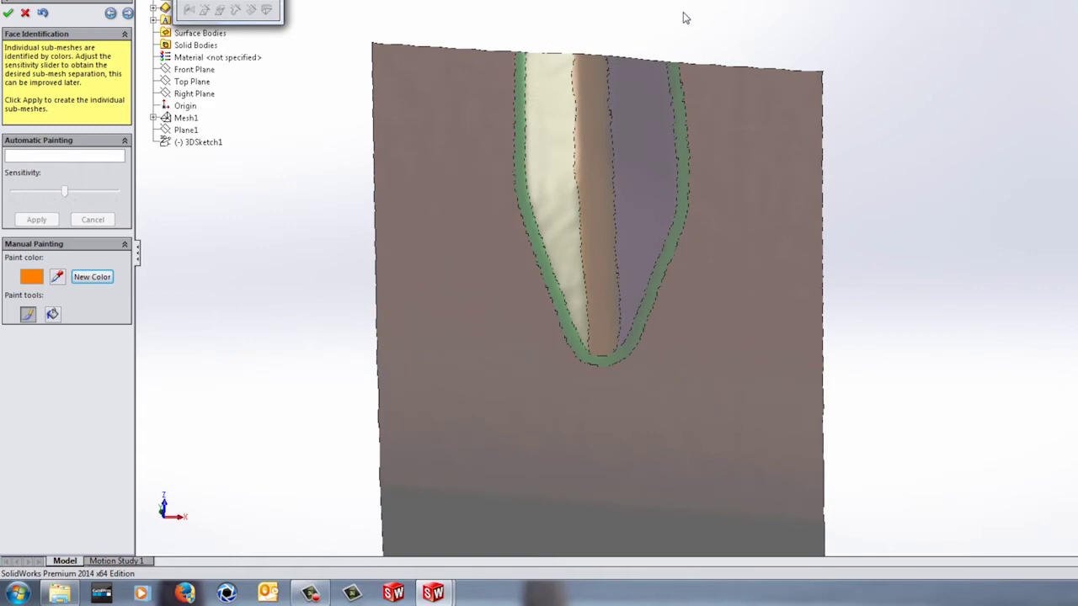
scroll(752, 15, "up", 2)
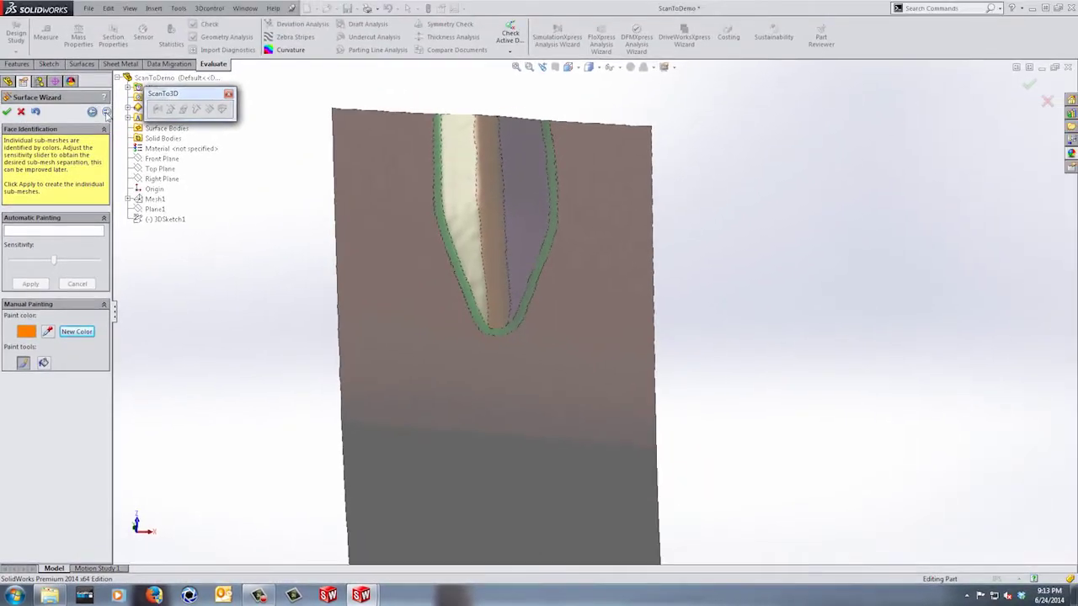
left_click(106, 112)
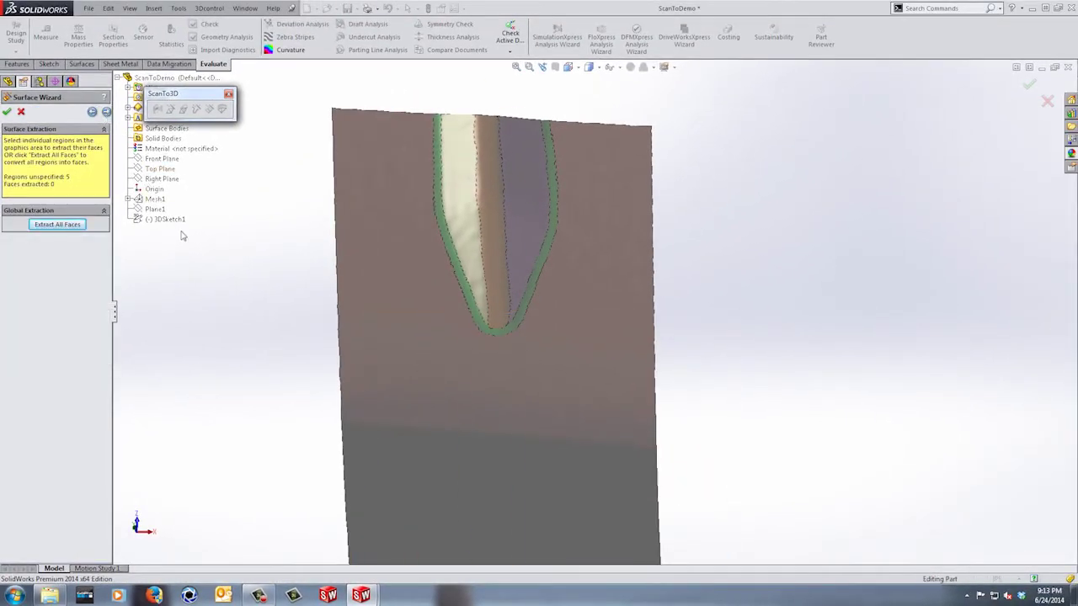
left_click(75, 226)
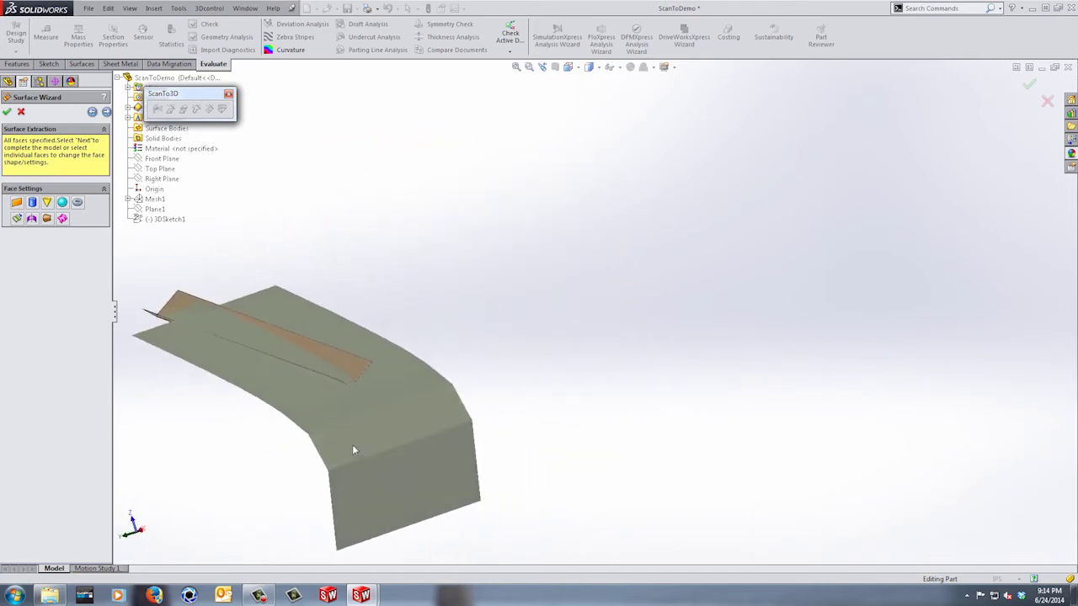
Step: Examine how the extracted surfaces intersect around the groove, and select the large main face to view its face settings
scroll(353, 445, "down", 3)
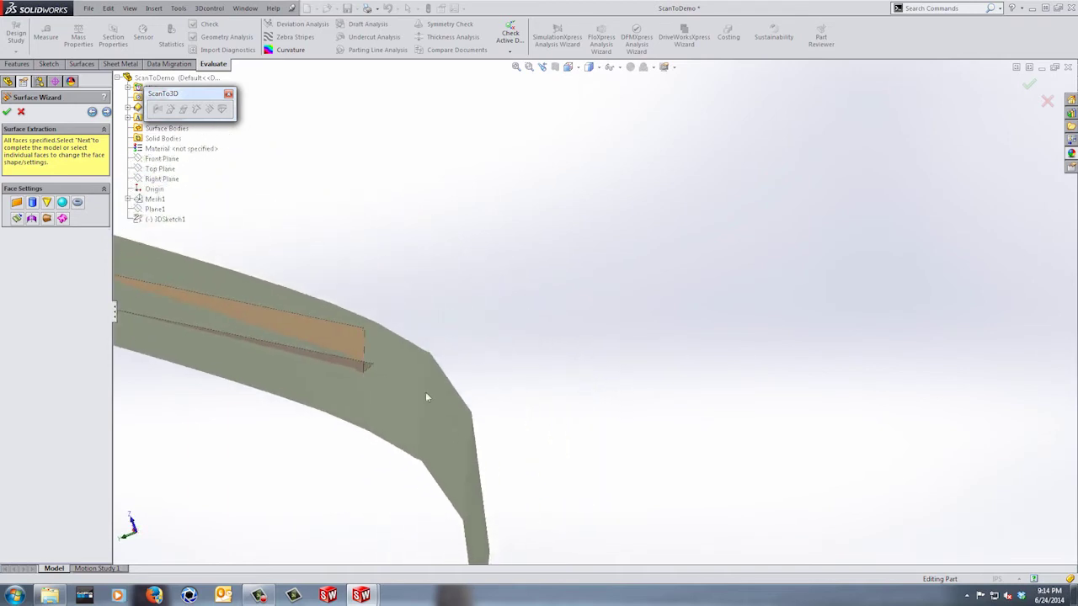
middle_click_drag(482, 458, 678, 313)
scroll(512, 405, "up", 2)
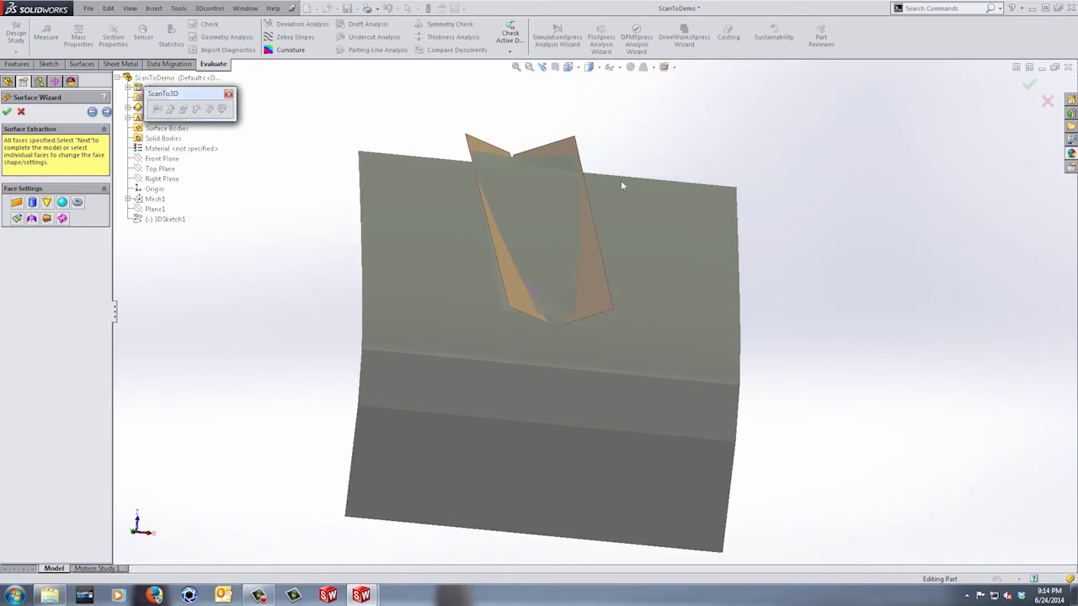
scroll(506, 291, "down", 4)
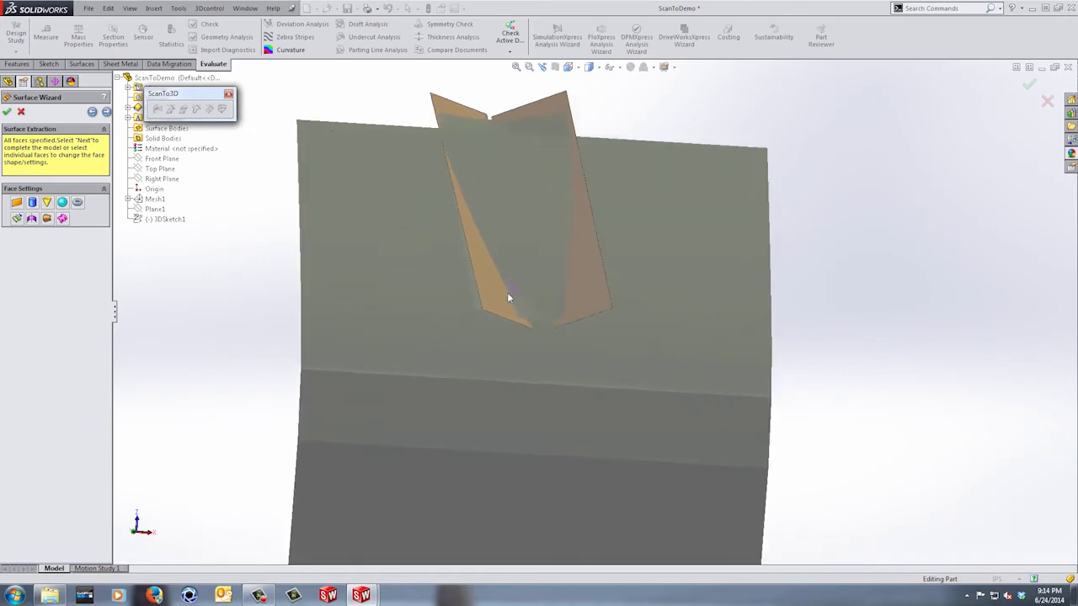
middle_click_drag(528, 317, 565, 400)
scroll(563, 402, "down", 5)
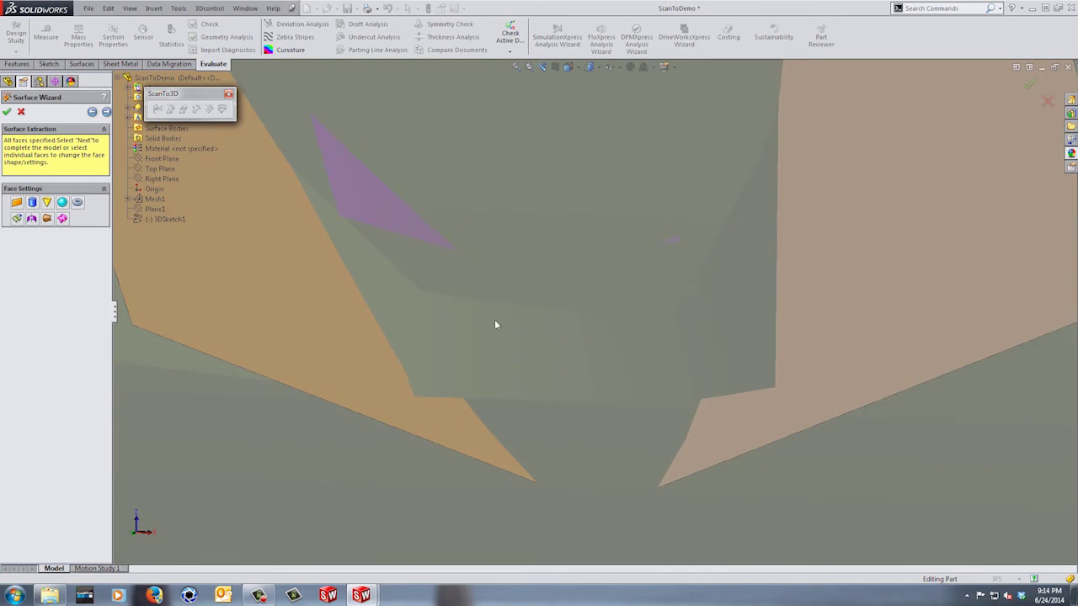
scroll(562, 325, "up", 5)
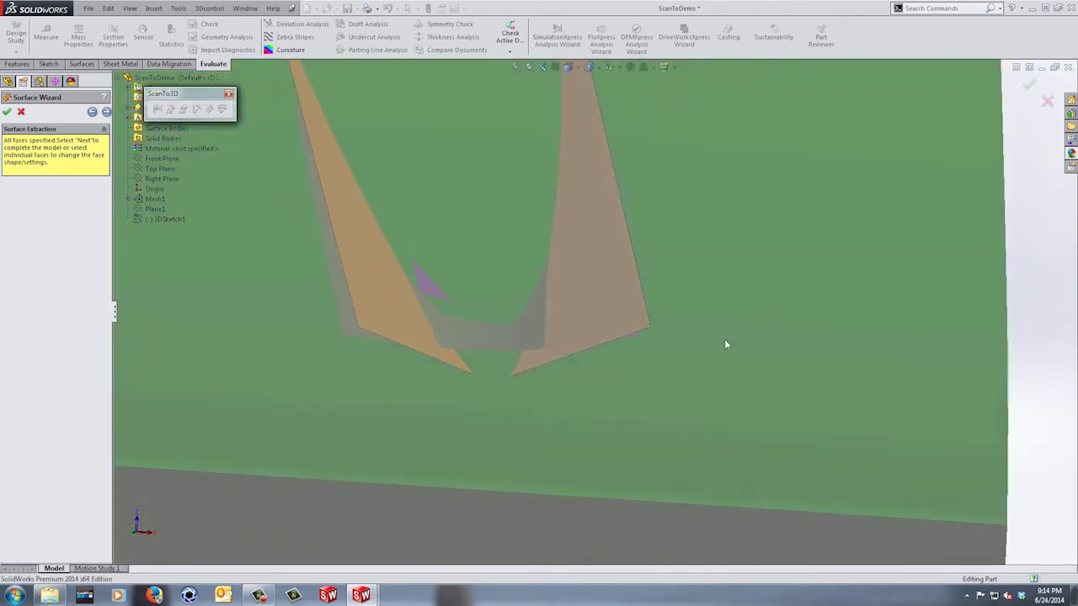
left_click(726, 344)
scroll(722, 341, "up", 5)
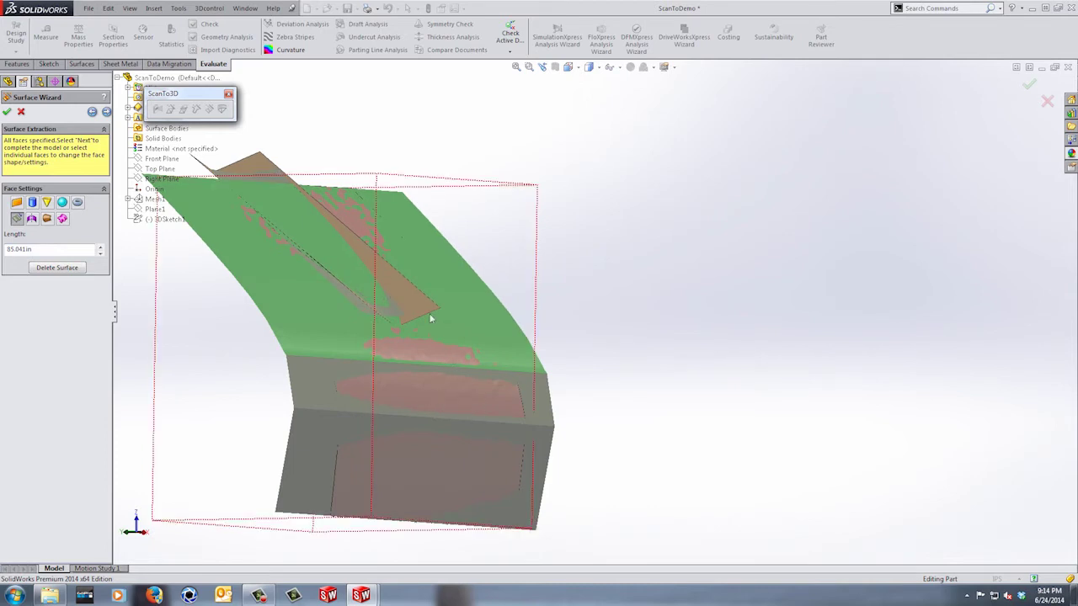
Step: Select the large main face and examine from the side how it fits the mesh around the bends
scroll(419, 397, "down", 5)
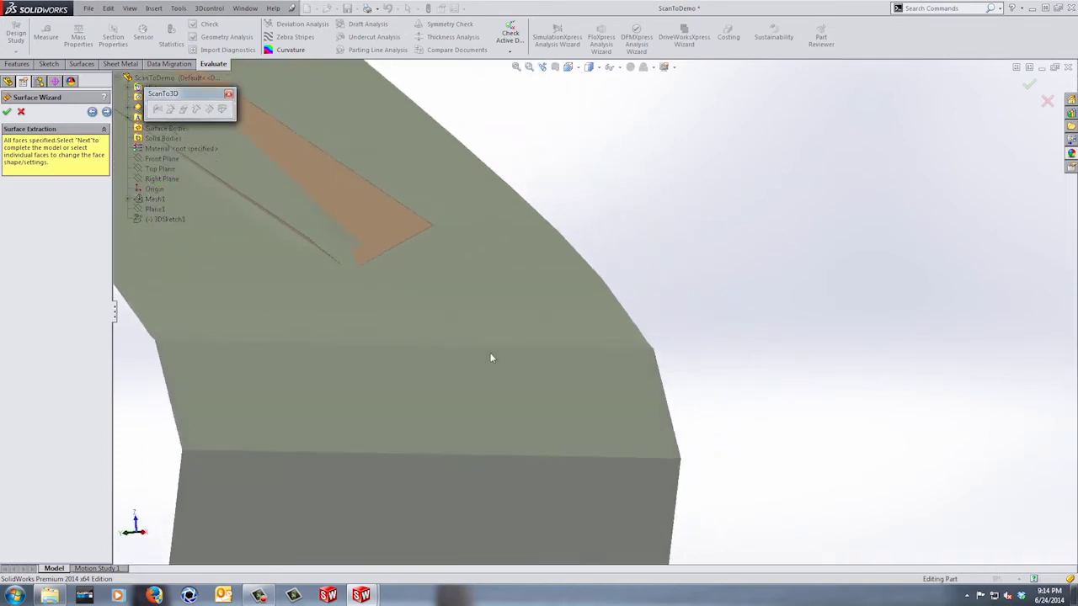
left_click(513, 300)
scroll(522, 324, "up", 5)
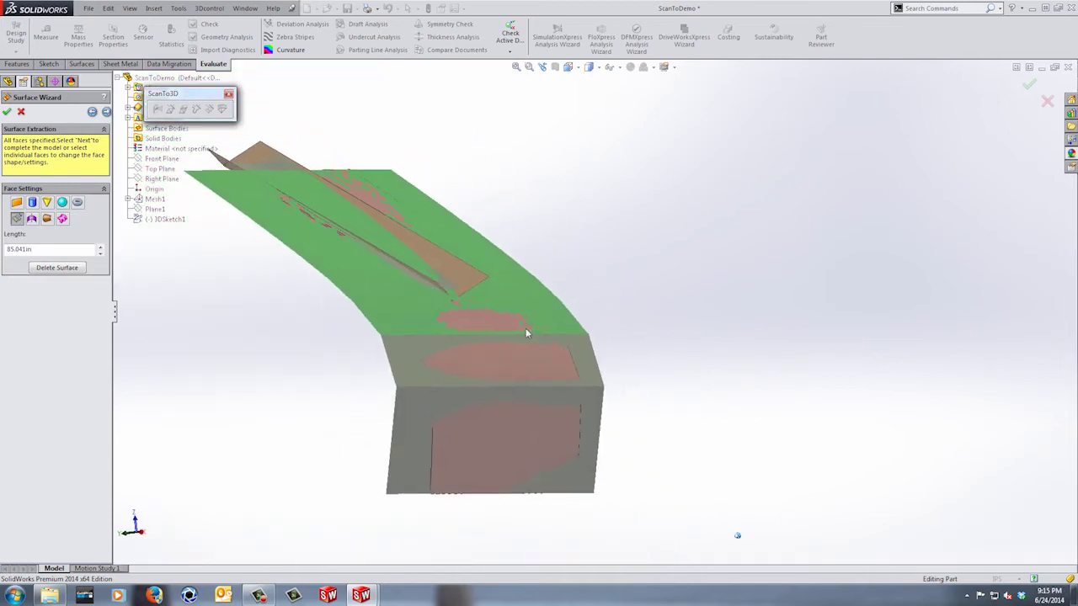
middle_click_drag(494, 363, 438, 367)
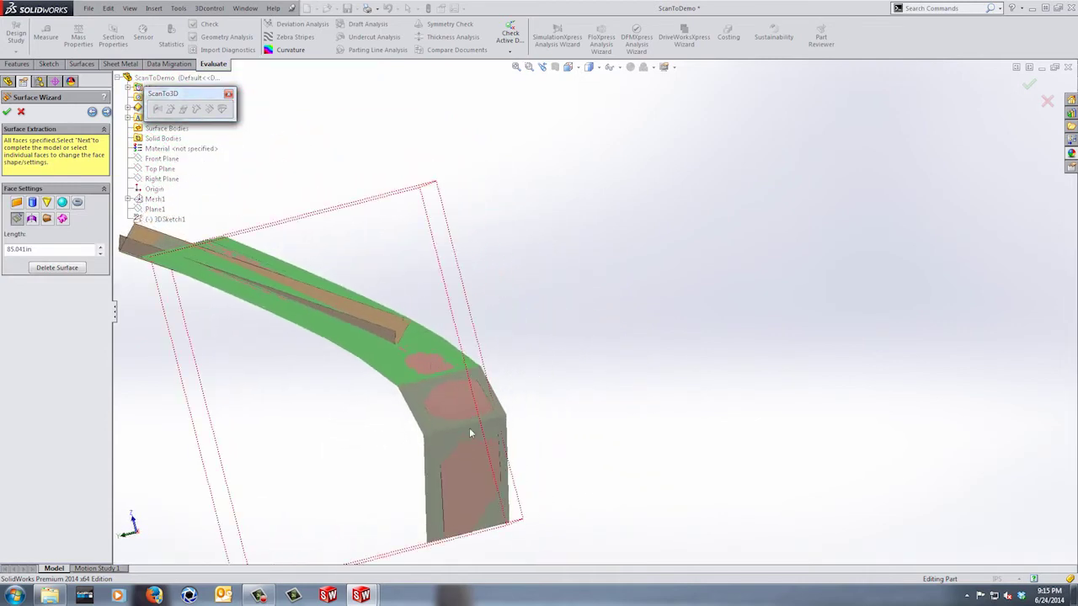
middle_click_drag(459, 404, 406, 394)
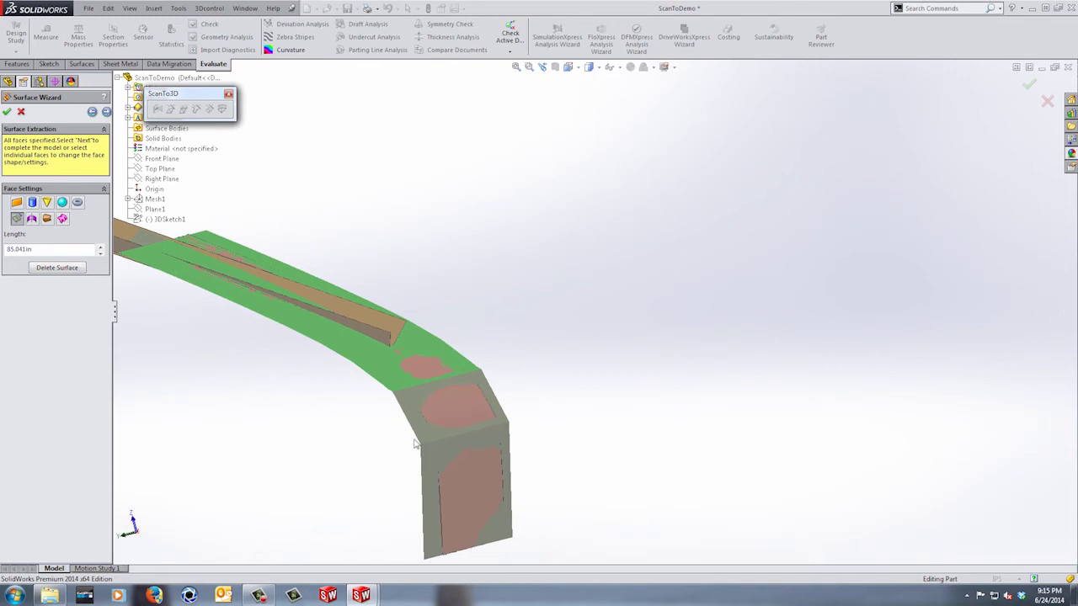
middle_click_drag(414, 444, 430, 404)
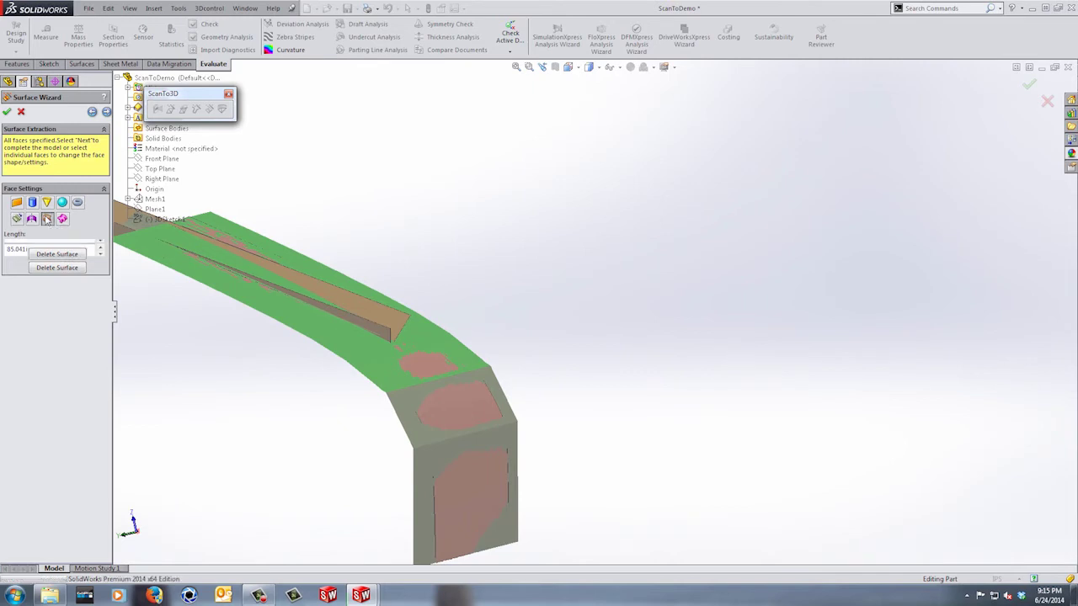
Step: Try the main face as a ruled surface, and change it to a B-spline surface
left_click(63, 219)
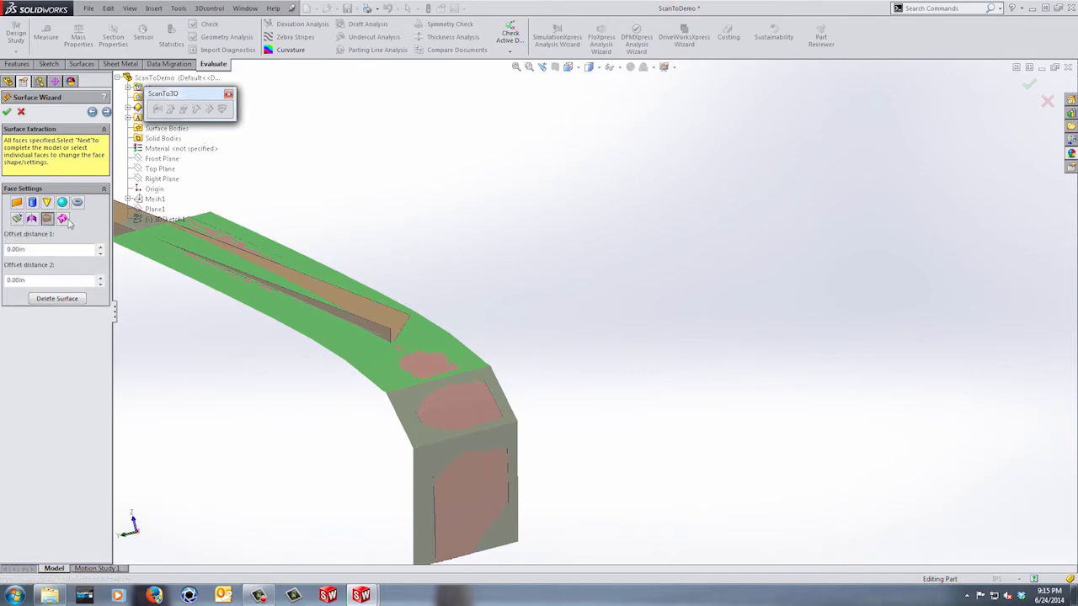
middle_click_drag(460, 279, 447, 347)
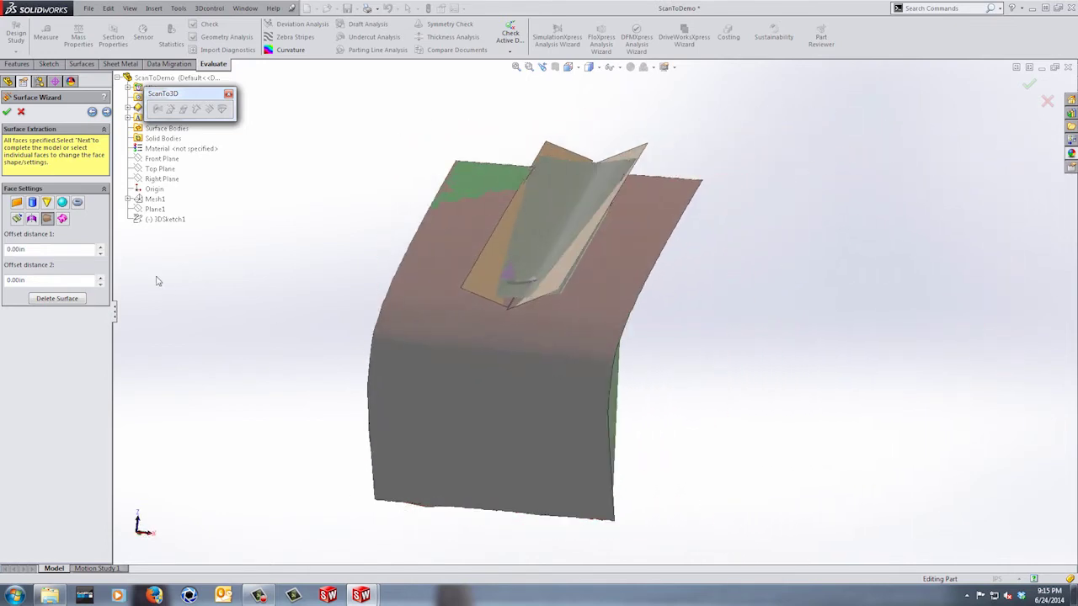
left_click(62, 219)
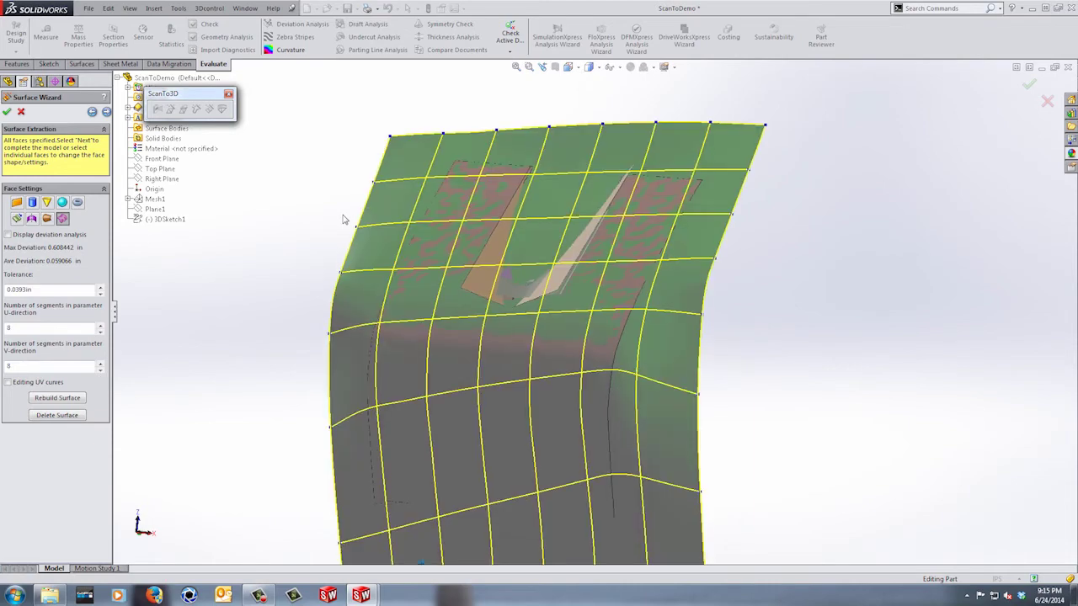
Step: Display the deviation analysis for the B-spline surface, inspect the deviation across the bend, and turn the display off
scroll(377, 220, "up", 3)
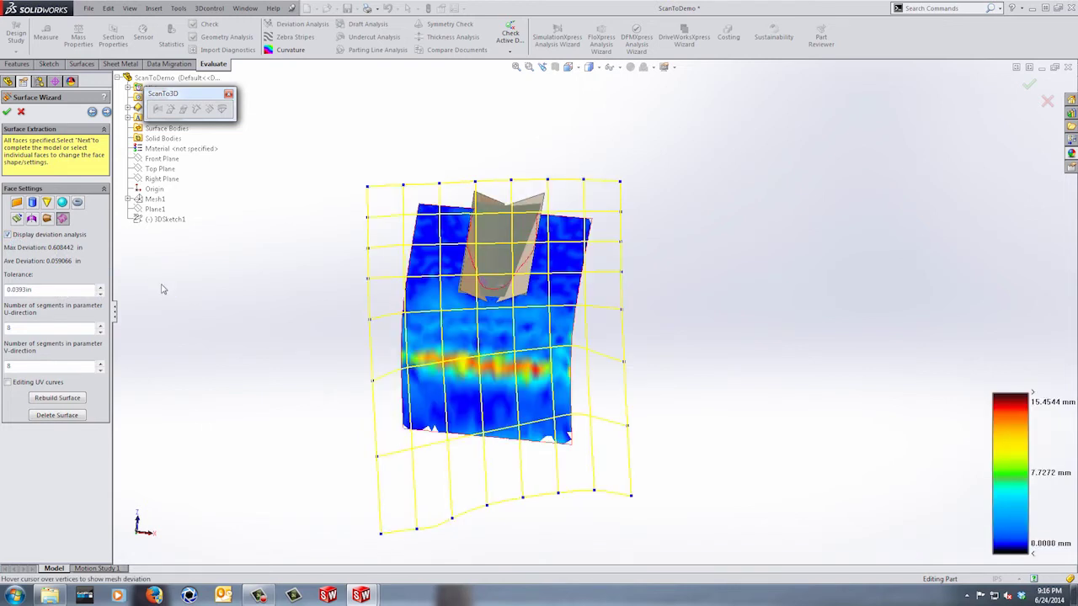
middle_click_drag(543, 334, 552, 301)
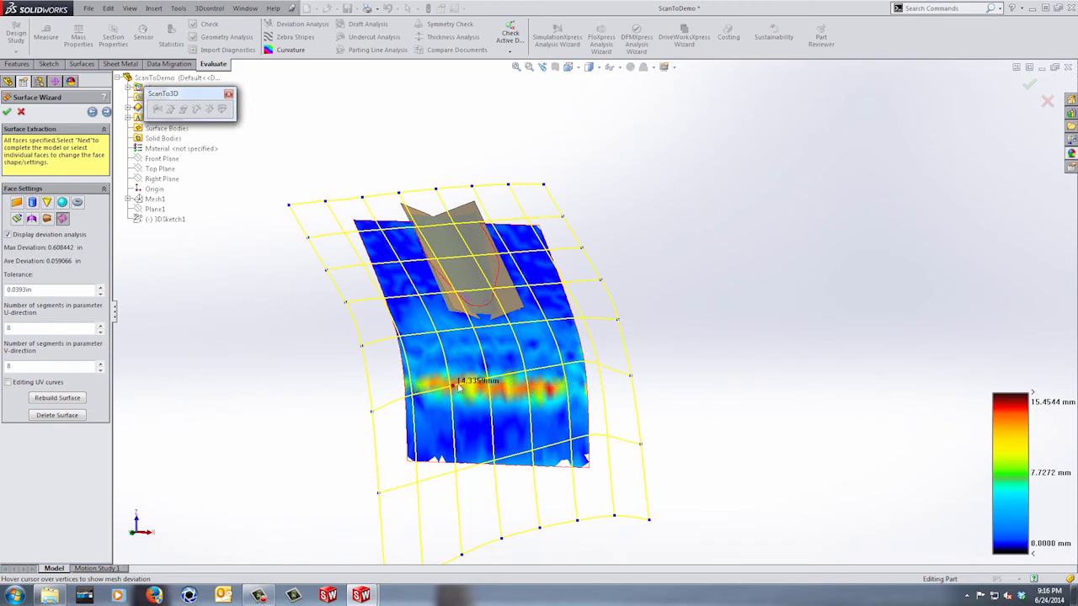
middle_click_drag(462, 389, 467, 390)
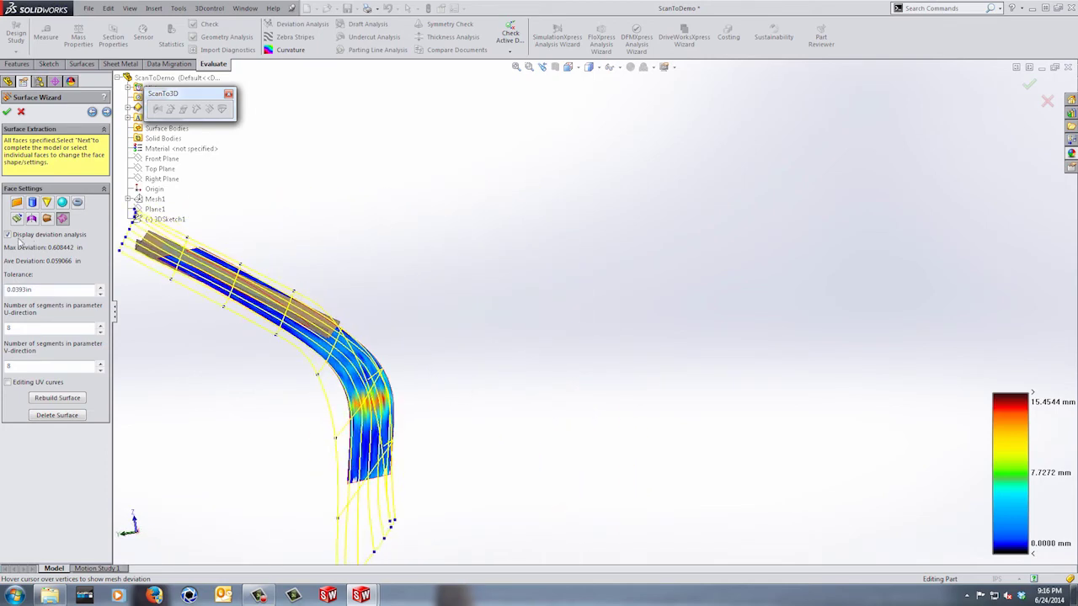
left_click(7, 235)
Step: Examine how the B-spline surface follows the scanned mesh around the bend and across the flat areas
left_click(498, 433)
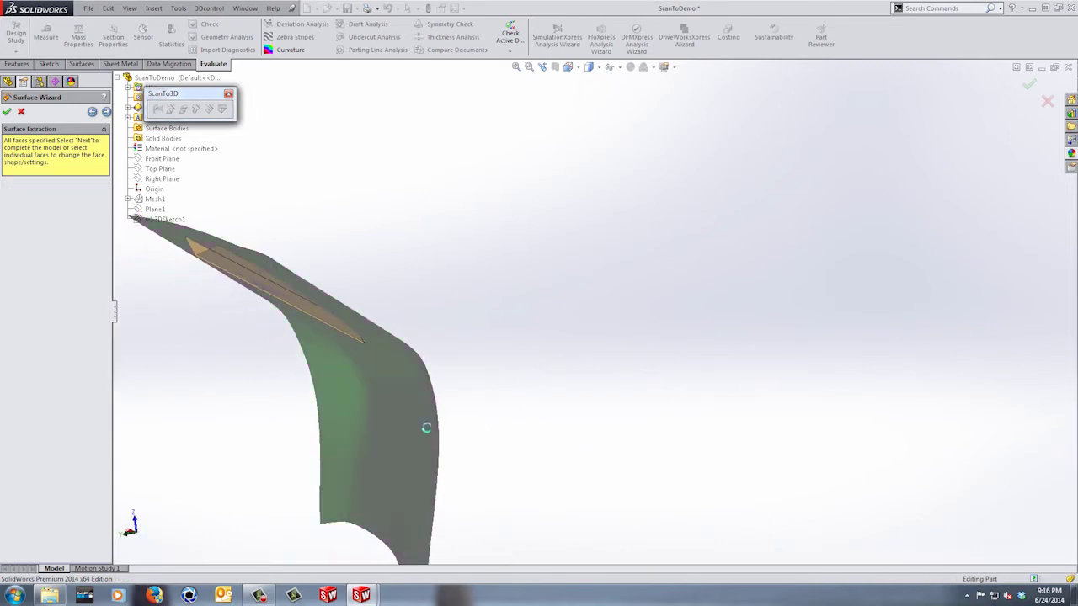
middle_click_drag(508, 427, 251, 326)
scroll(388, 374, "down", 3)
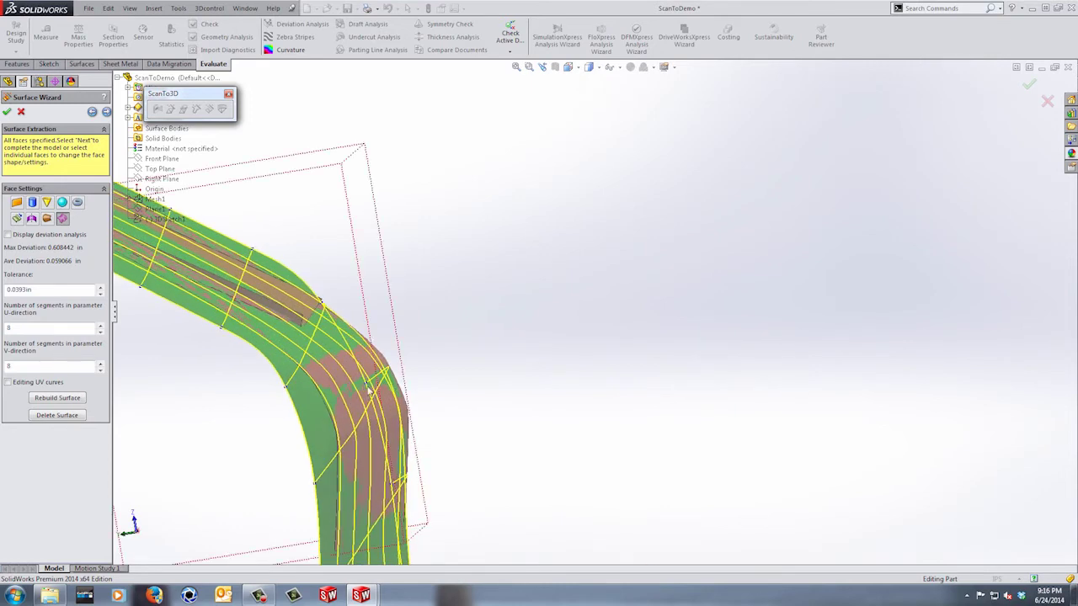
scroll(391, 389, "up", 4)
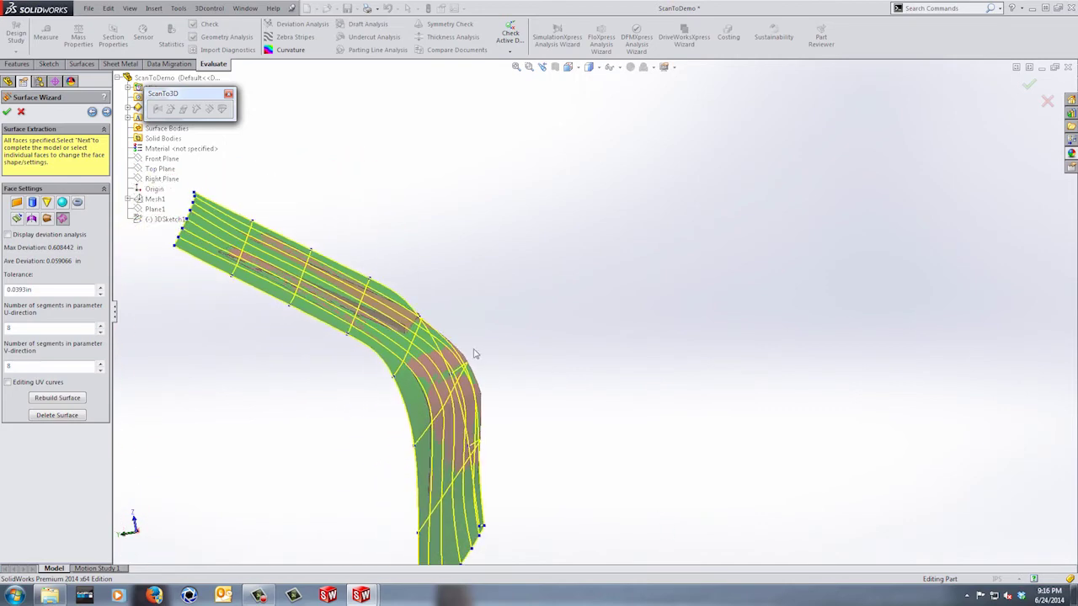
middle_click_drag(660, 508, 631, 521)
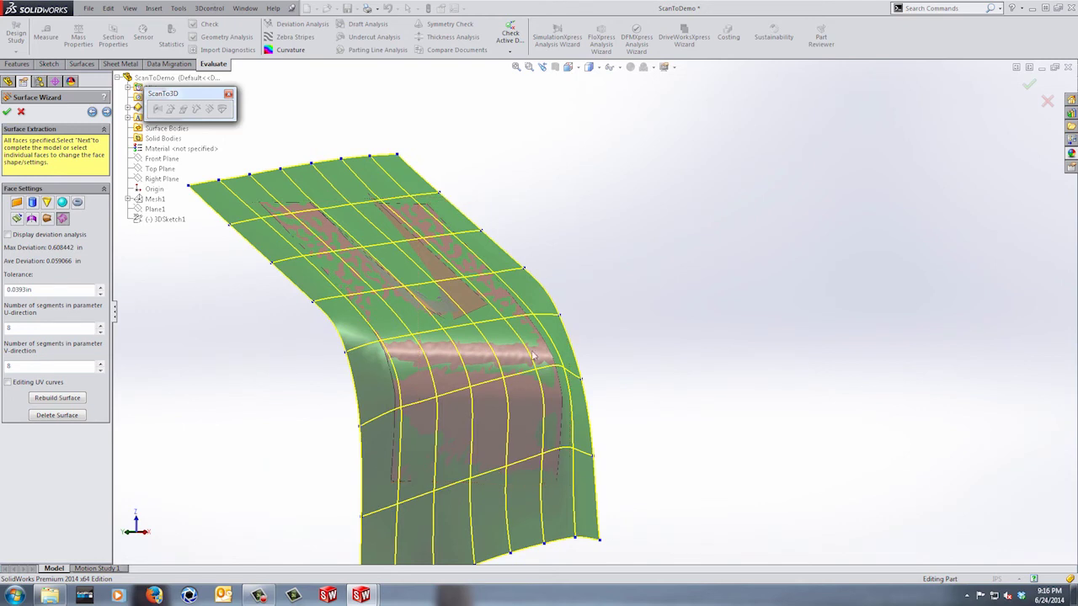
middle_click_drag(409, 389, 402, 388)
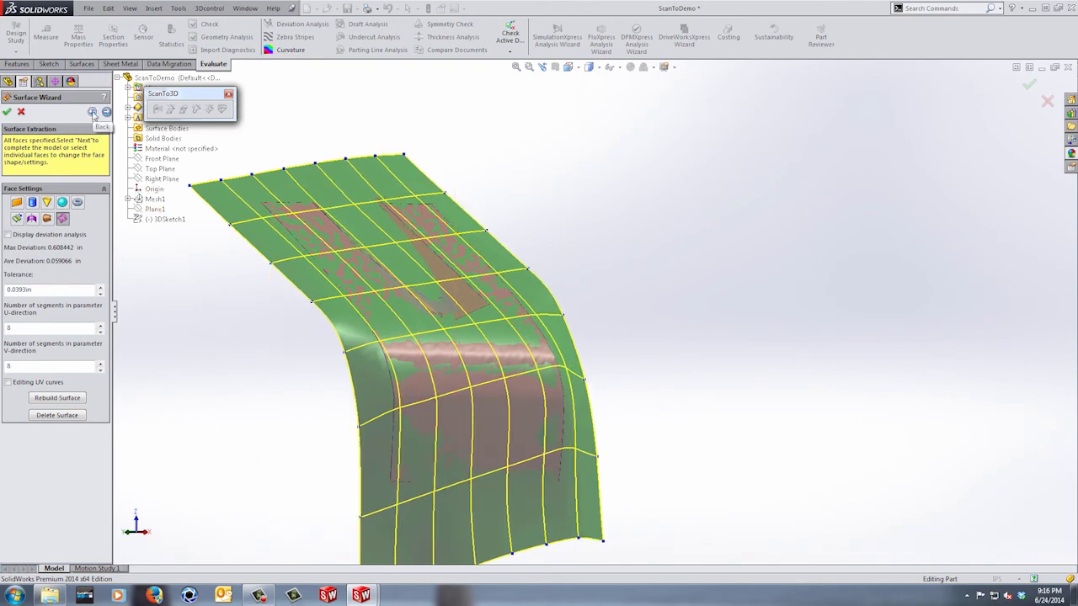
Step: Return to face identification, choose light yellow as a new paint colour and brush a line across the full width of the upper bend
left_click(92, 112)
left_click(76, 362)
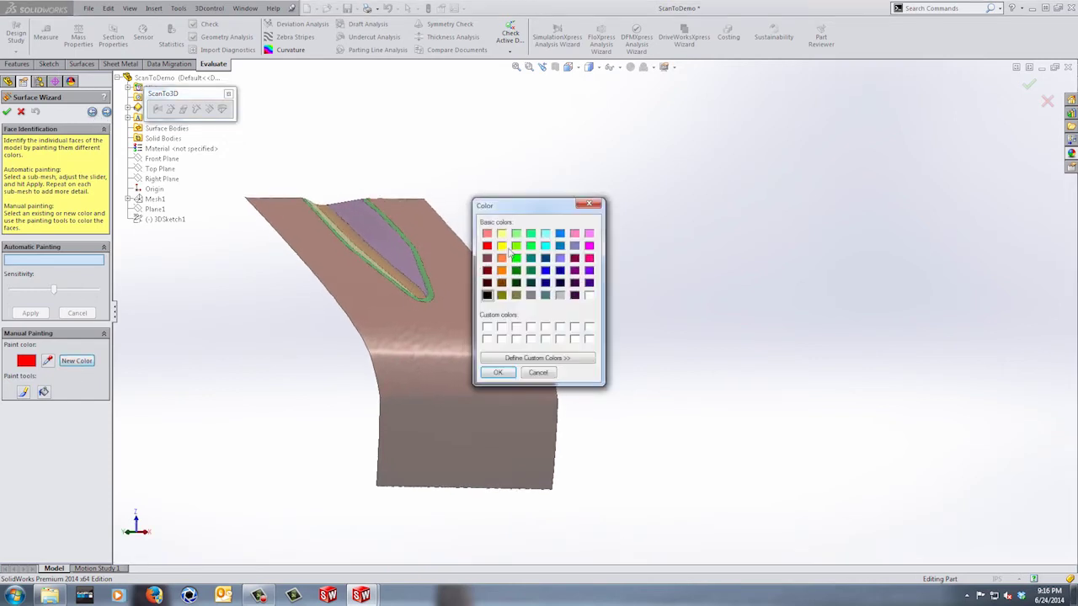
left_click(501, 234)
left_click(498, 372)
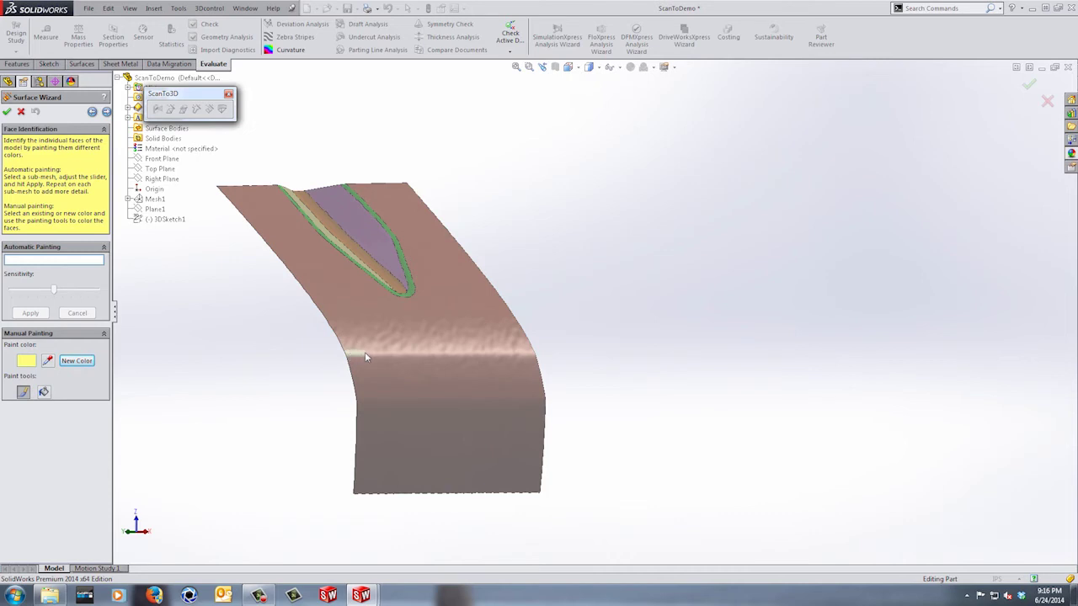
left_click_drag(380, 354, 445, 357)
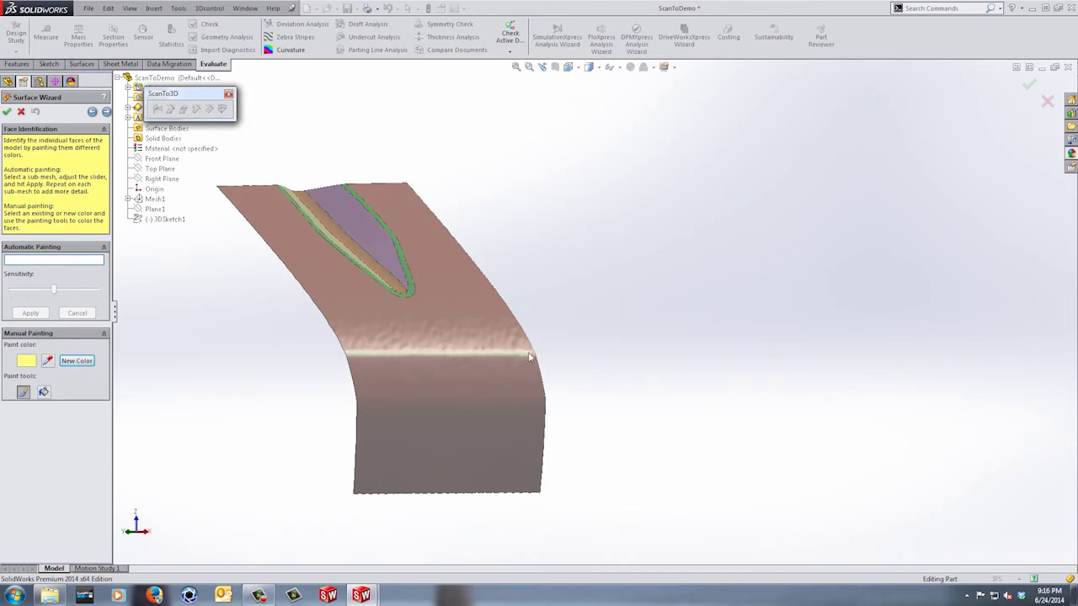
left_click_drag(537, 354, 546, 359)
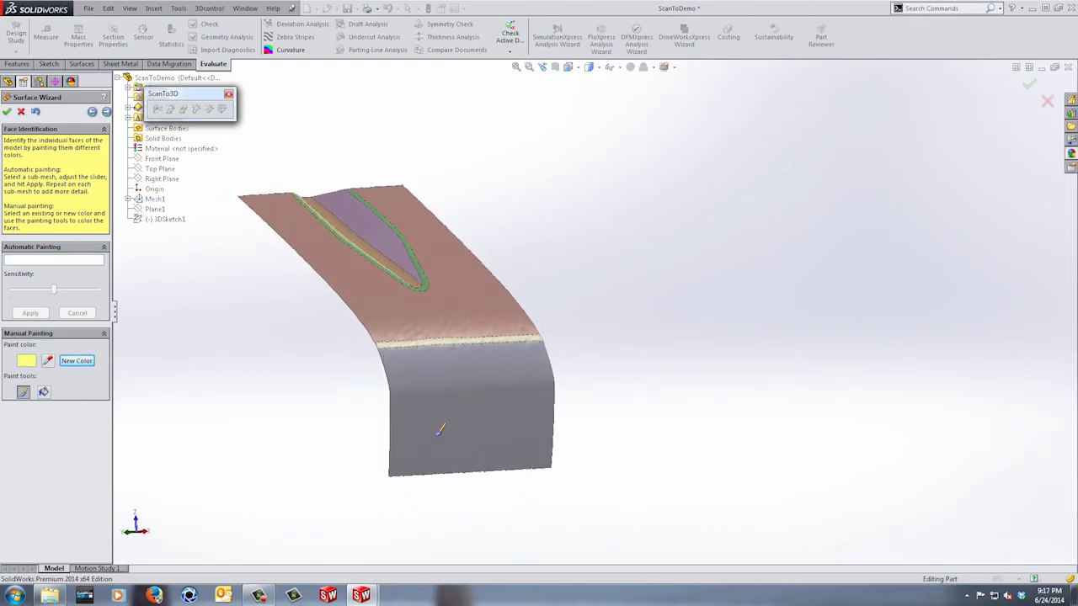
Step: Choose periwinkle blue as a new paint colour and brush a line across the full width of the lower bend
left_click(76, 360)
left_click(560, 259)
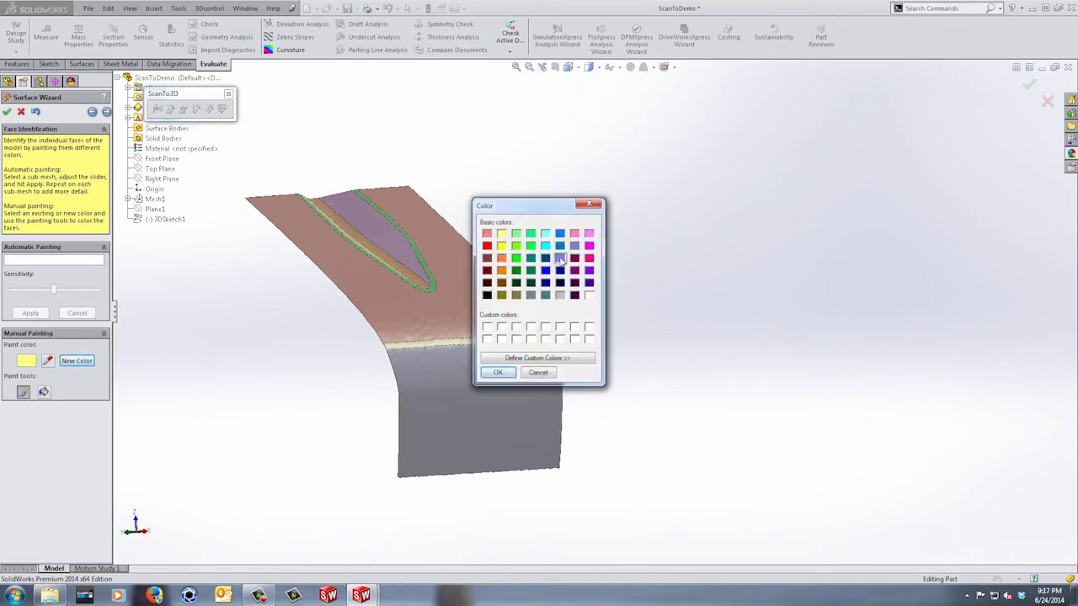
left_click(497, 372)
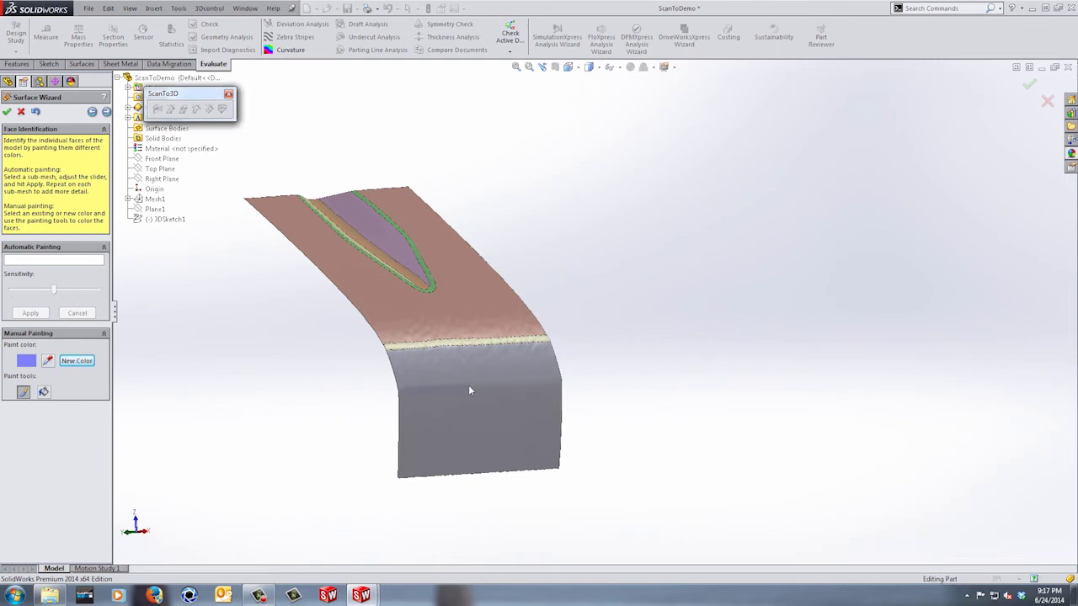
left_click(564, 384)
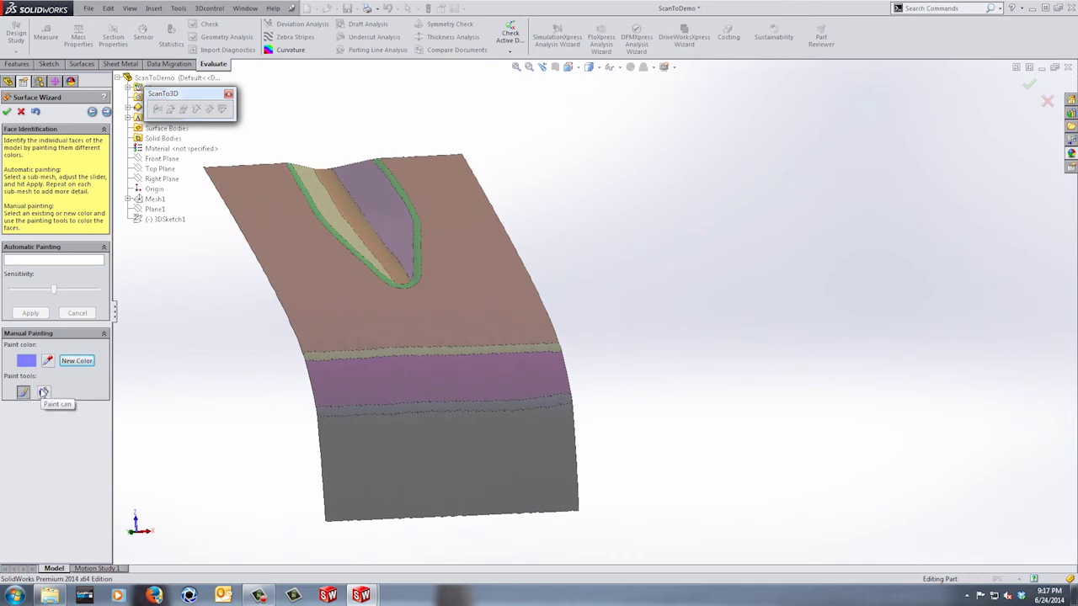
Step: Sample the pink of the groove wall and fill the orange valley and the opposite wall with the paint can
left_click(44, 392)
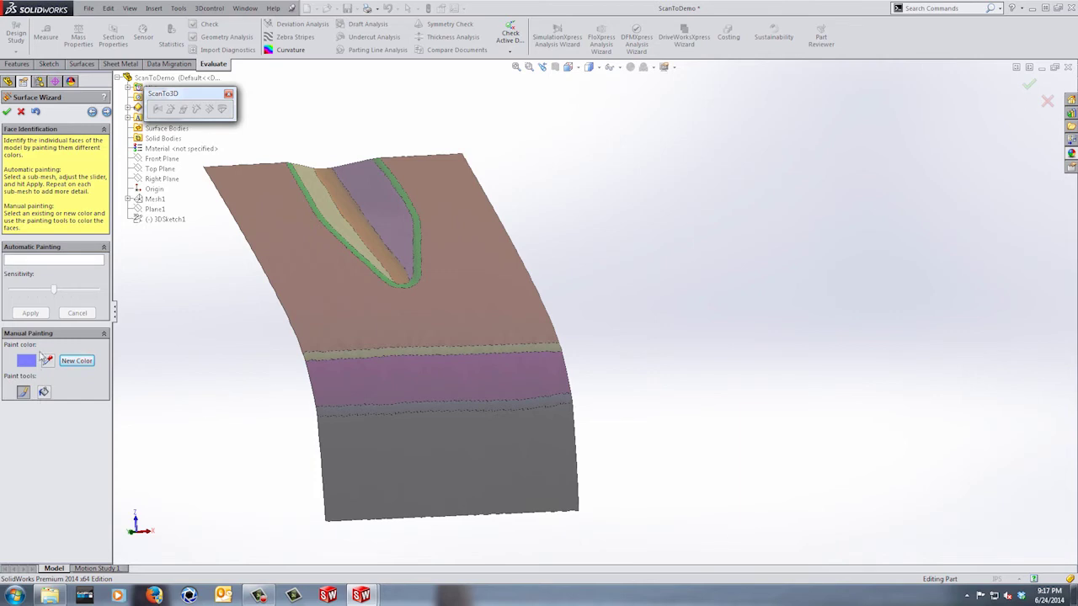
middle_click_drag(423, 256, 403, 237)
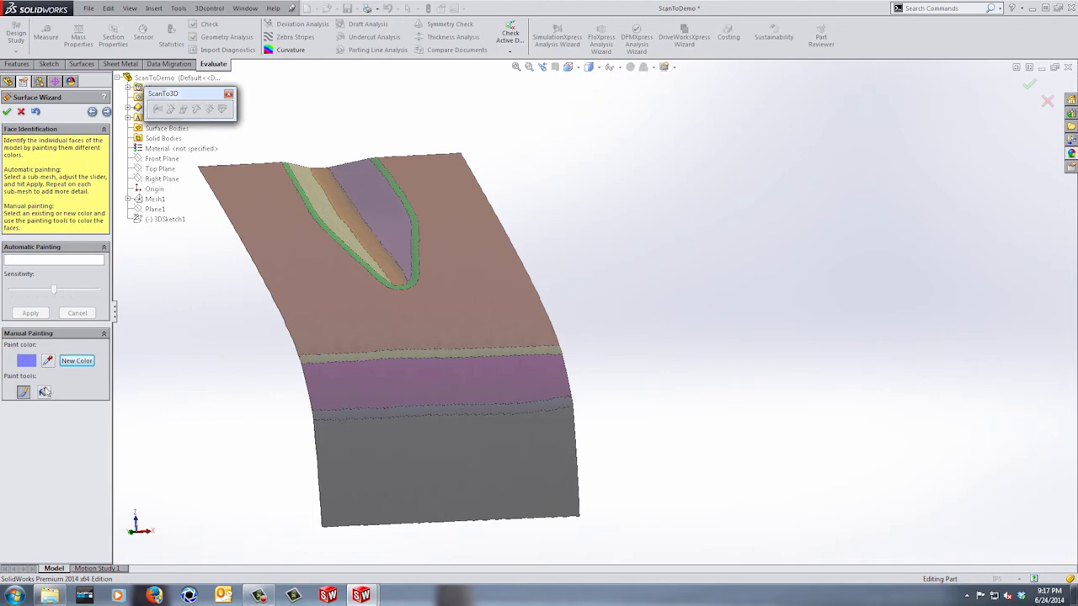
left_click(48, 360)
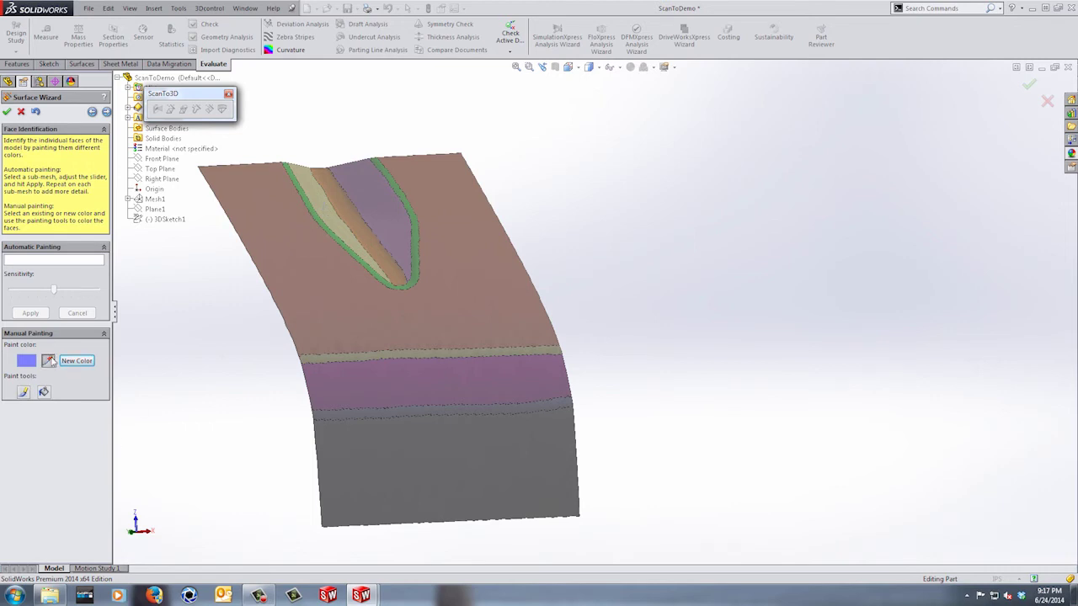
left_click(379, 217)
left_click(43, 391)
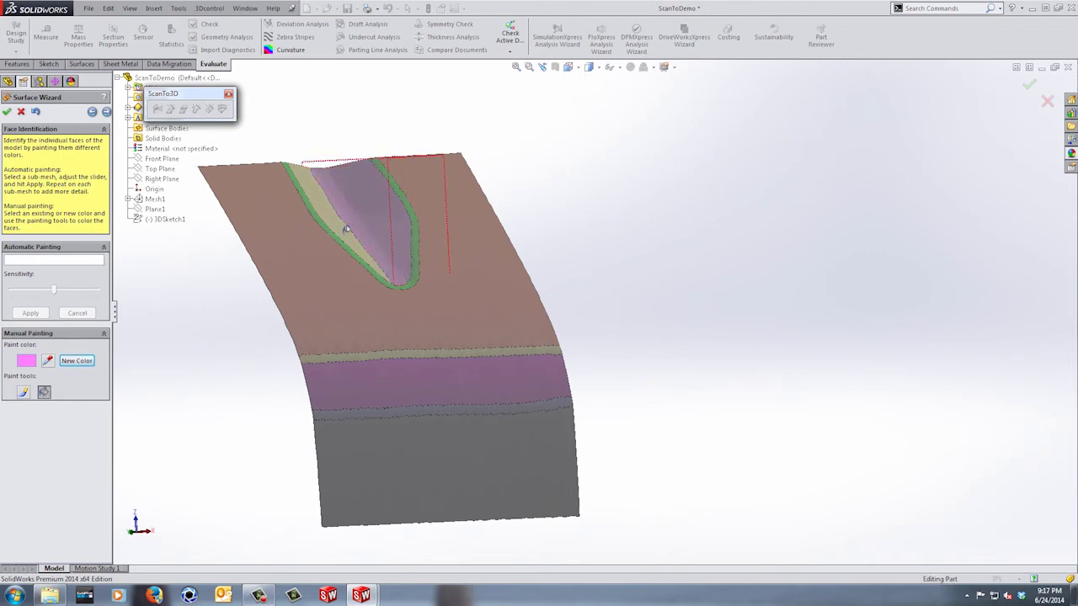
left_click(335, 223)
Step: Undo the pink fills on the groove's valley and its opposite wall
middle_click_drag(336, 220, 454, 212)
mouse_move(374, 248)
middle_mouse_down()
mouse_move(356, 217)
mouse_move(432, 217)
mouse_move(354, 239)
middle_mouse_up()
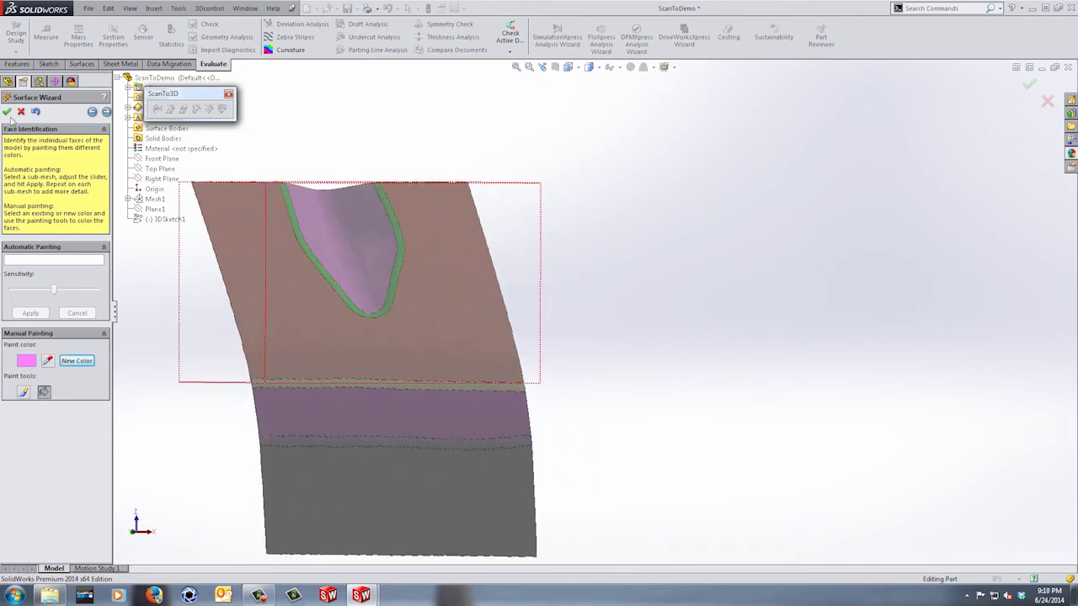
left_click(35, 111)
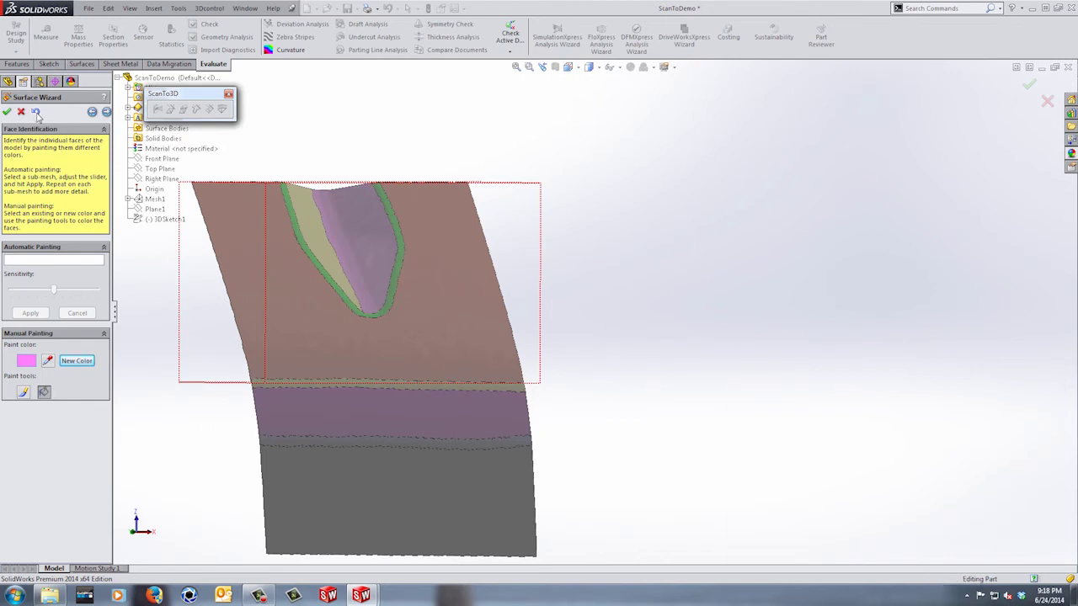
middle_click_drag(358, 238, 648, 254)
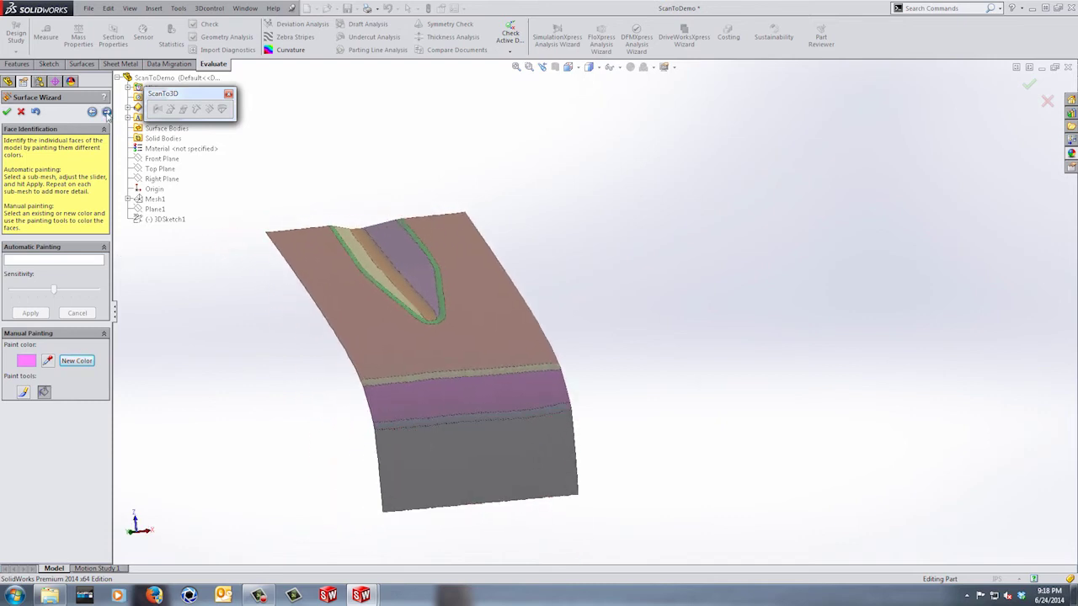
Step: Proceed to surface extraction, extract all faces from the repainted regions and clear the face selection
left_click(106, 112)
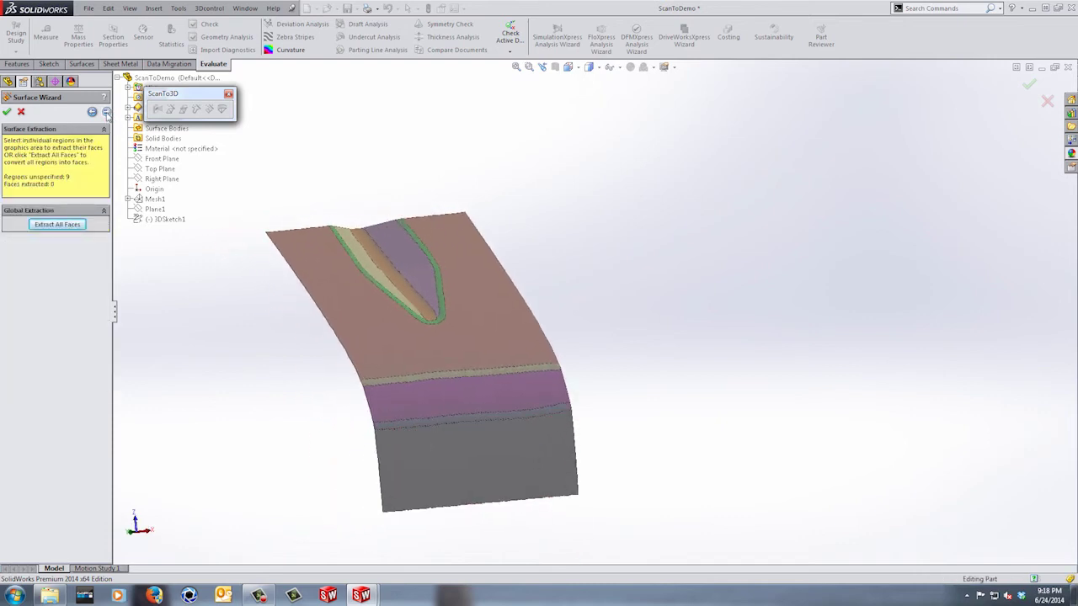
left_click(72, 226)
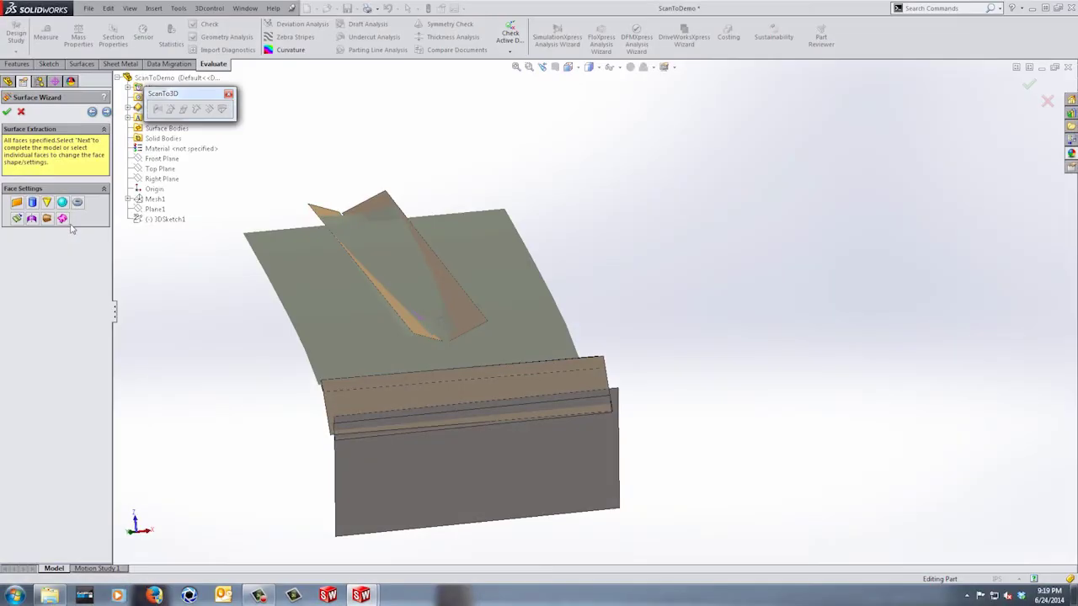
left_click(594, 238)
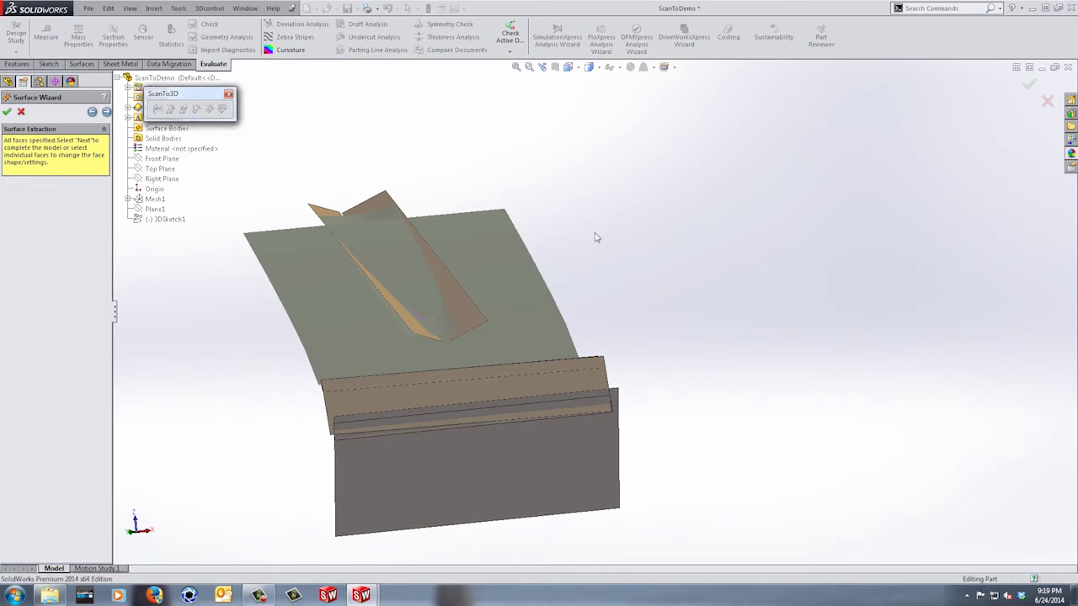
Step: Examine from the side how the newly extracted surfaces overlap and intersect at the two bends
middle_click_drag(629, 246, 630, 325)
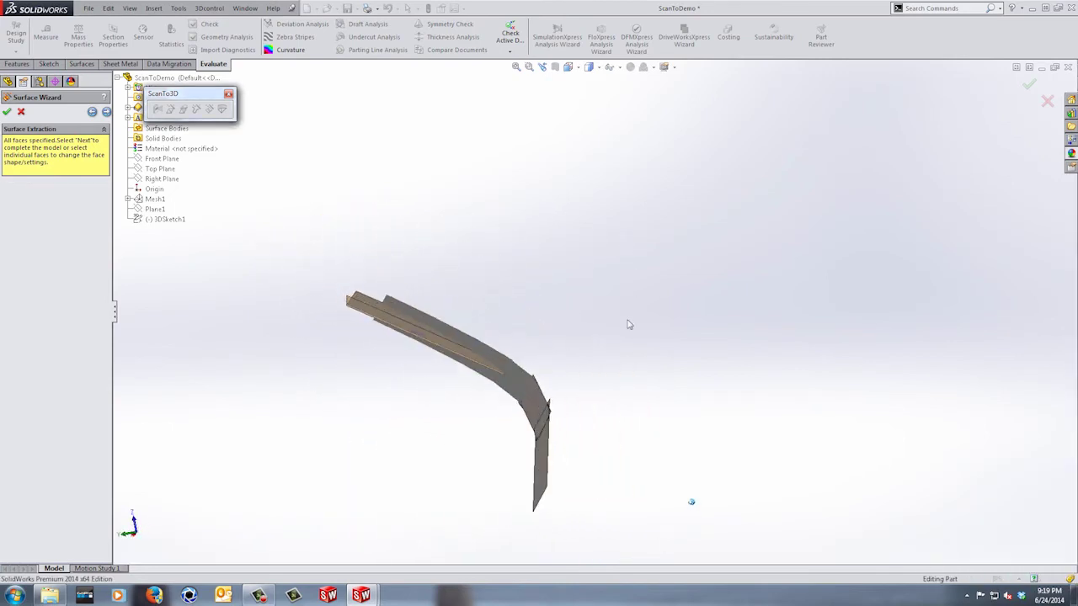
scroll(555, 367, "down", 6)
middle_click_drag(551, 390, 459, 504)
scroll(459, 503, "down", 5)
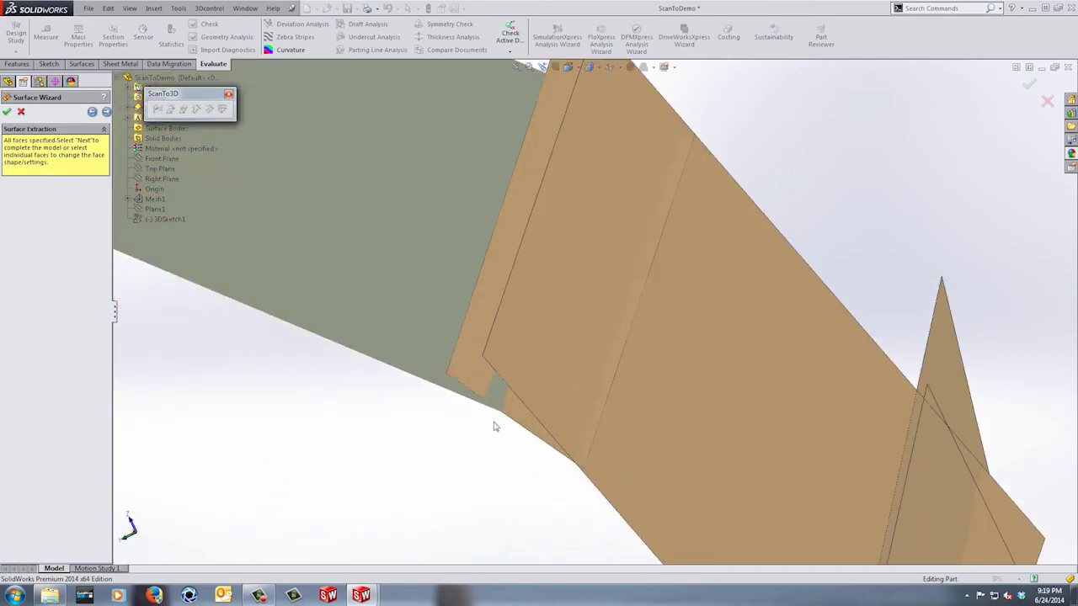
Step: Fit the planar face between the two bends as a ruled surface
scroll(524, 416, "up", 2)
middle_click_drag(549, 419, 556, 415)
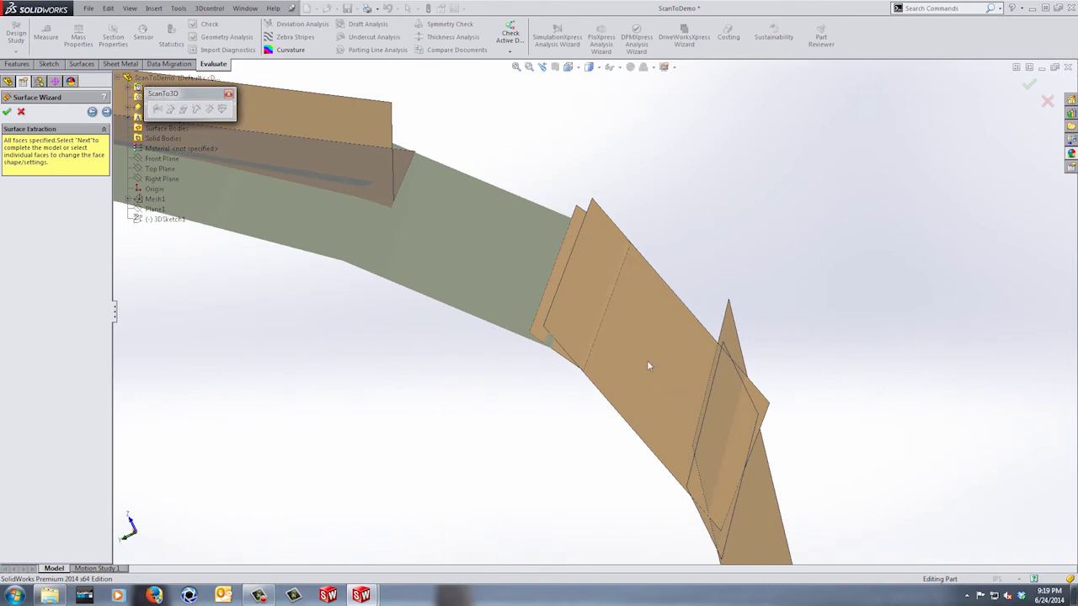
middle_click_drag(656, 399, 567, 298)
left_click(602, 274)
scroll(568, 301, "up", 3)
scroll(582, 308, "down", 3)
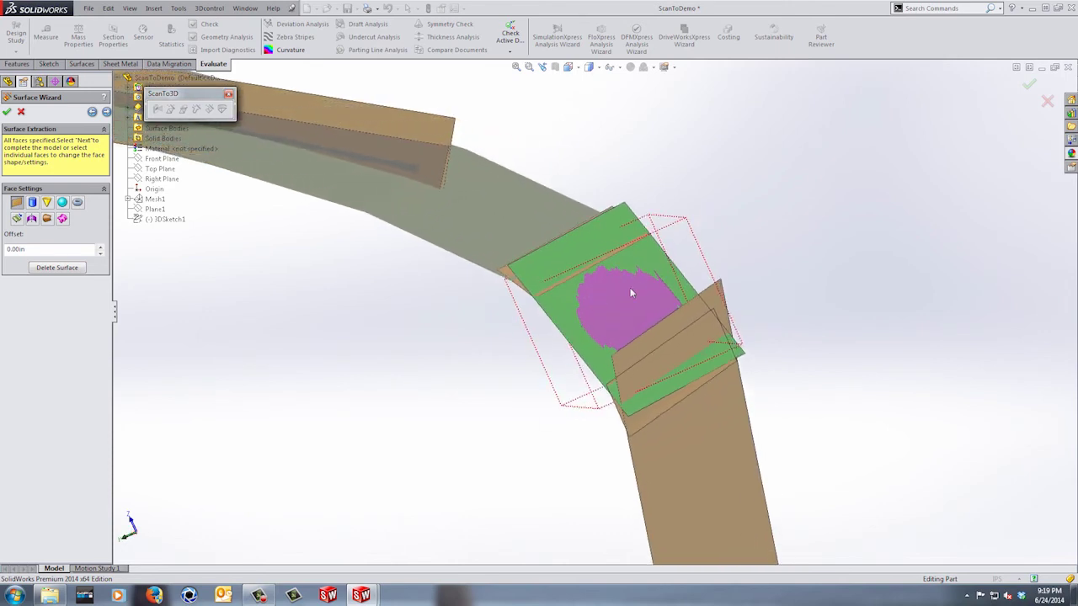
middle_click_drag(624, 288, 637, 317)
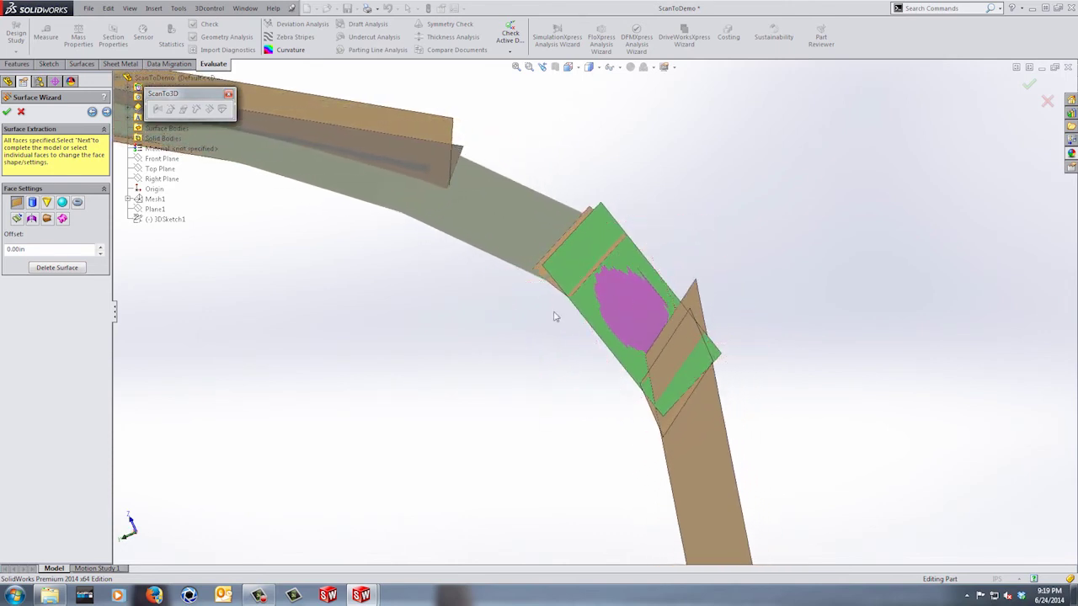
middle_click_drag(555, 314, 588, 319)
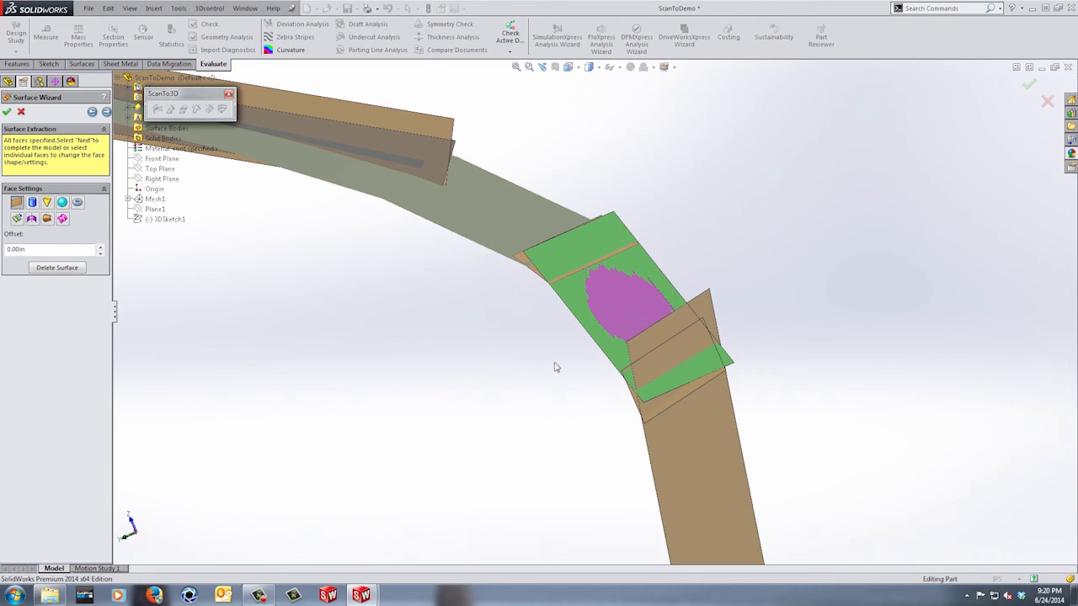
middle_click_drag(556, 367, 486, 345)
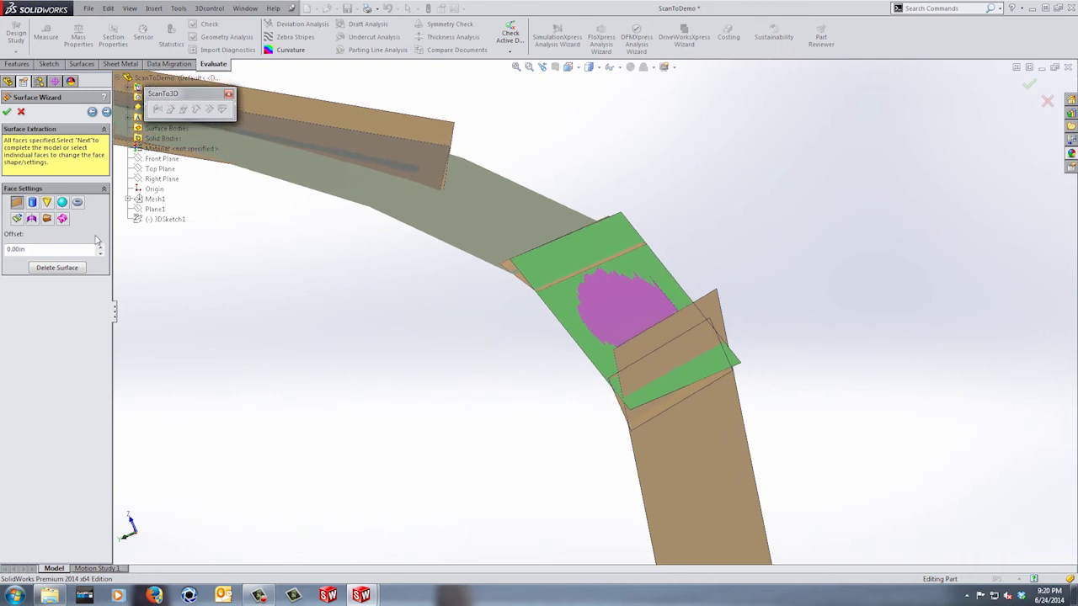
left_click(48, 219)
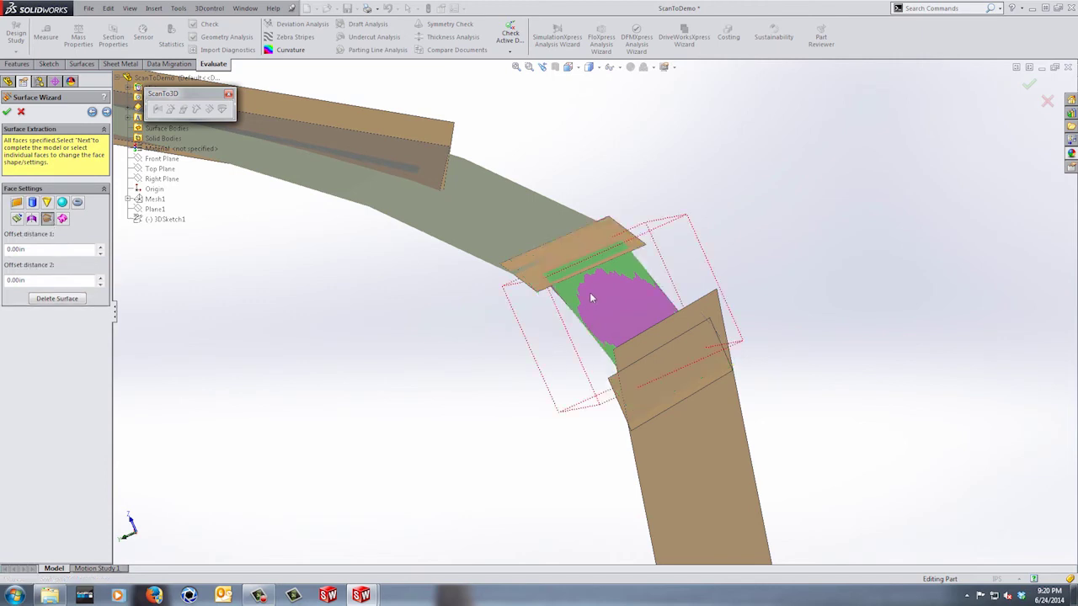
middle_click_drag(557, 298, 624, 316)
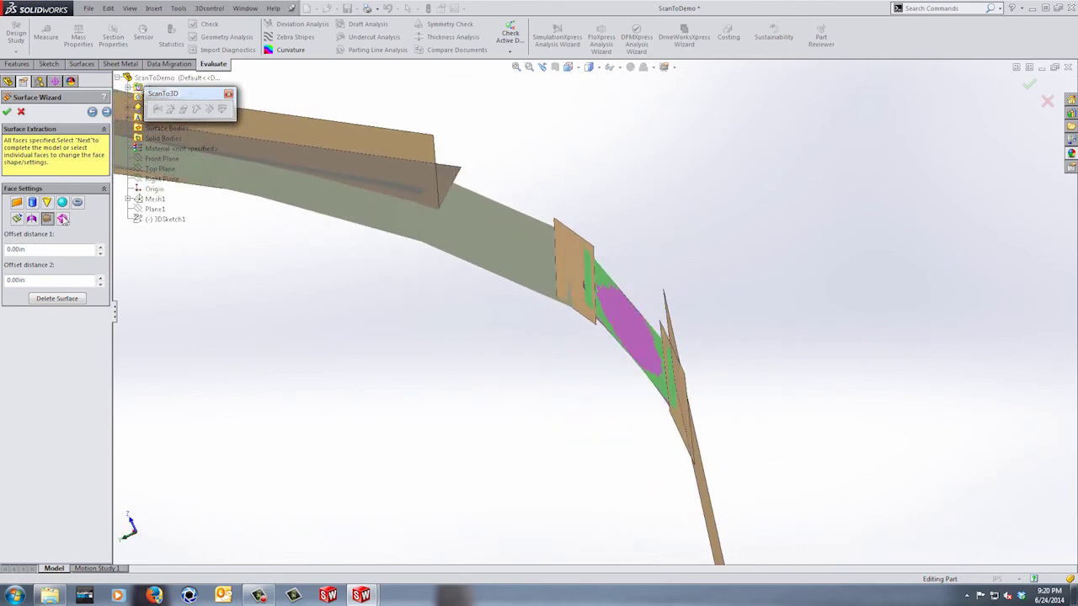
Step: Refit the face between the two bends and the large lower face as B-spline surfaces
left_click(63, 219)
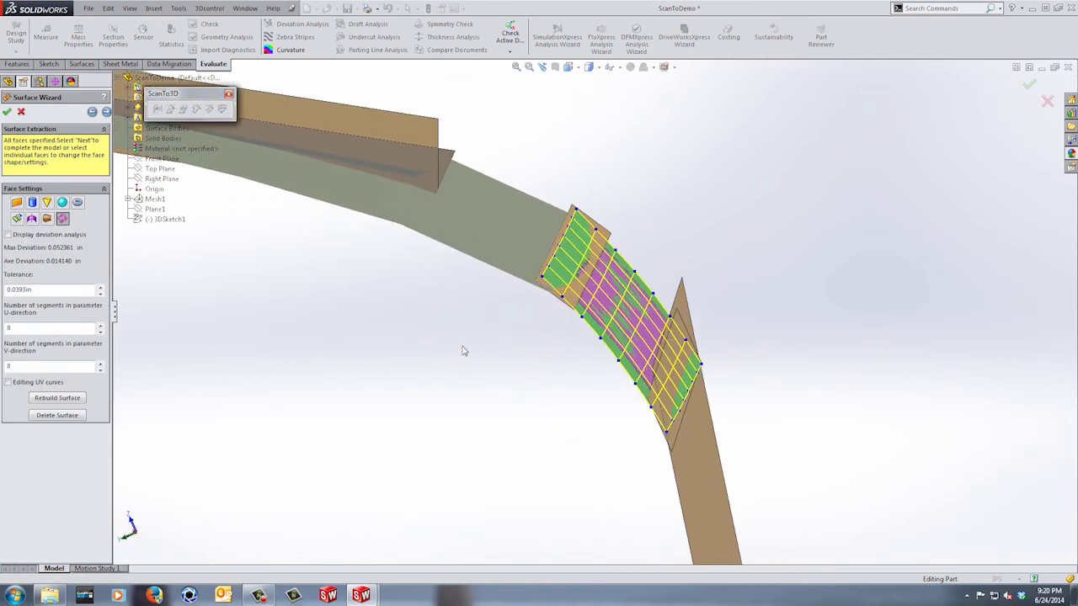
mouse_move(462, 350)
middle_mouse_down()
mouse_move(493, 357)
mouse_move(517, 326)
mouse_move(581, 293)
mouse_move(547, 302)
middle_mouse_up()
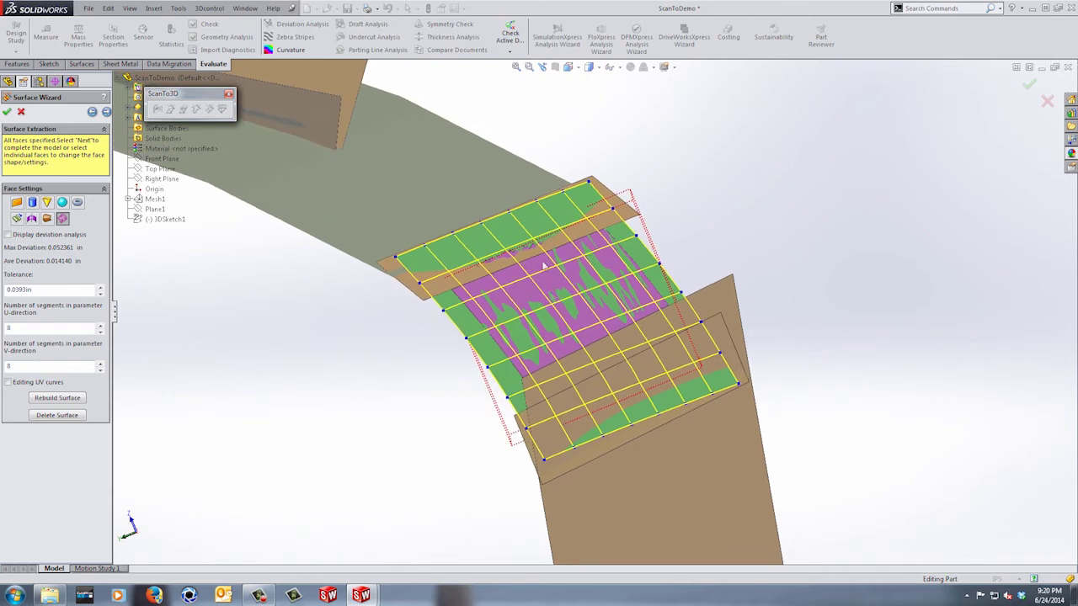
left_click(720, 487)
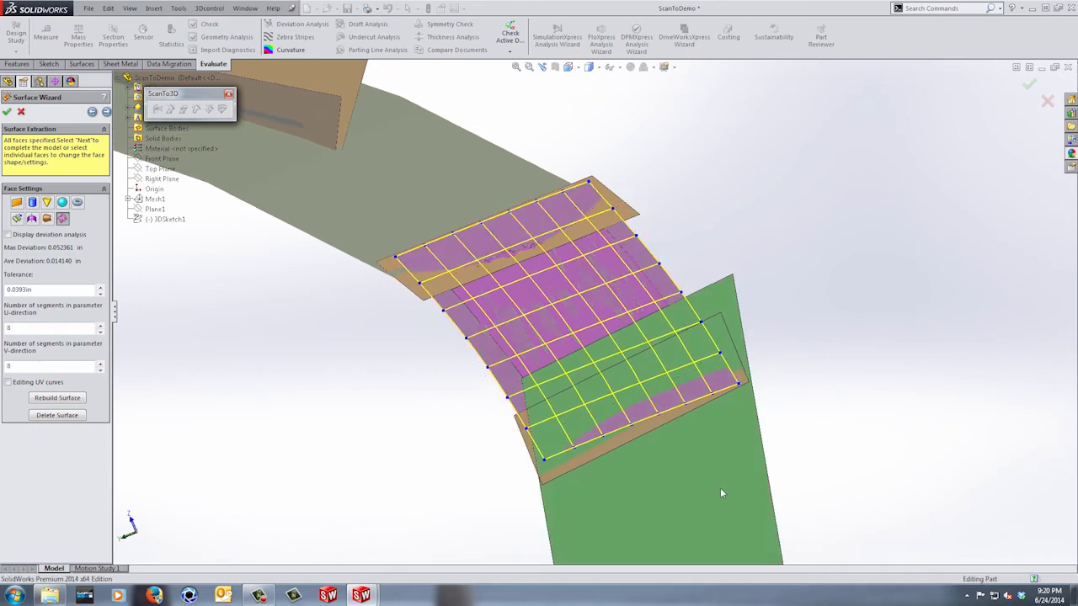
left_click(63, 219)
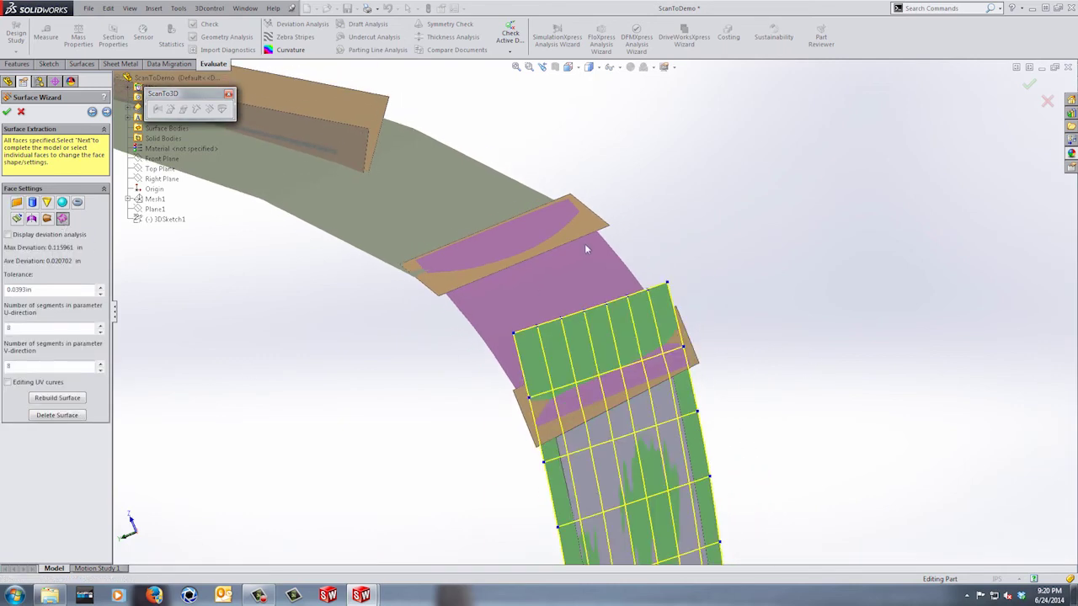
Step: Fit the large upper face around the groove as a ruled surface
left_click(443, 167)
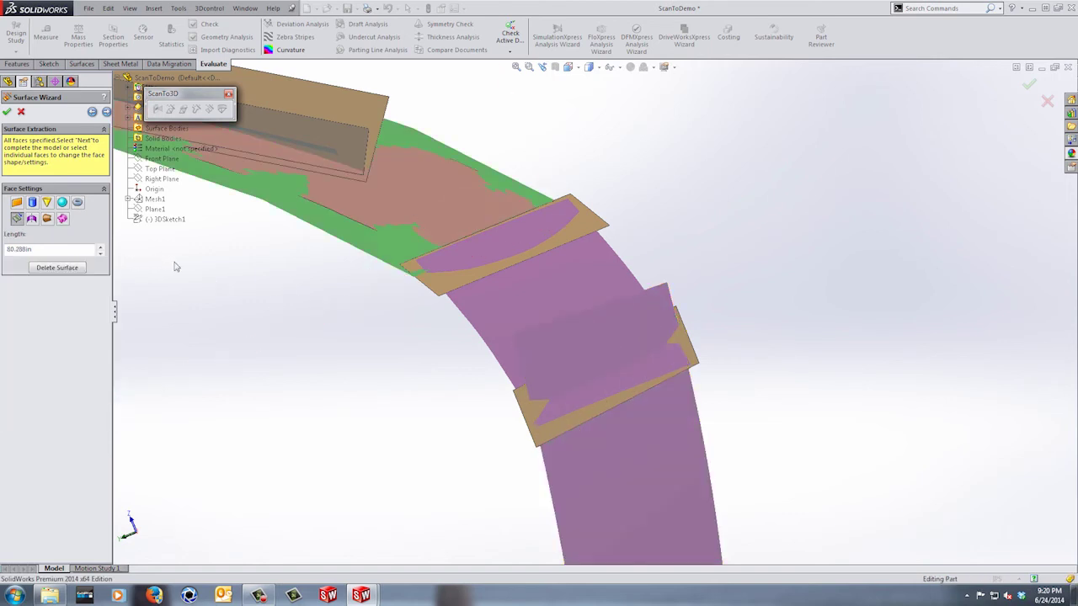
scroll(329, 370, "up", 4)
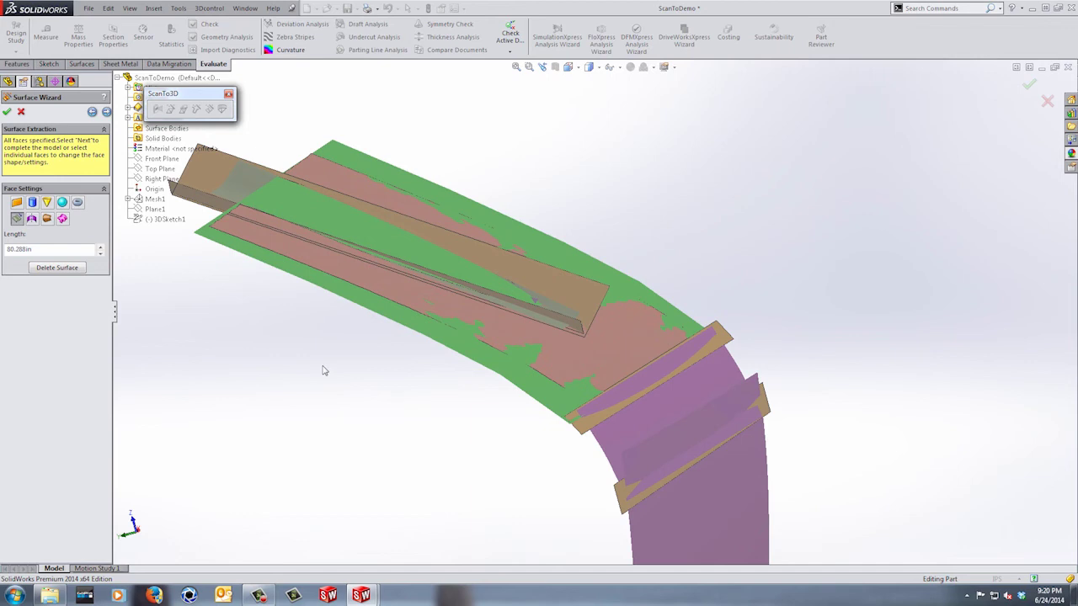
left_click(48, 219)
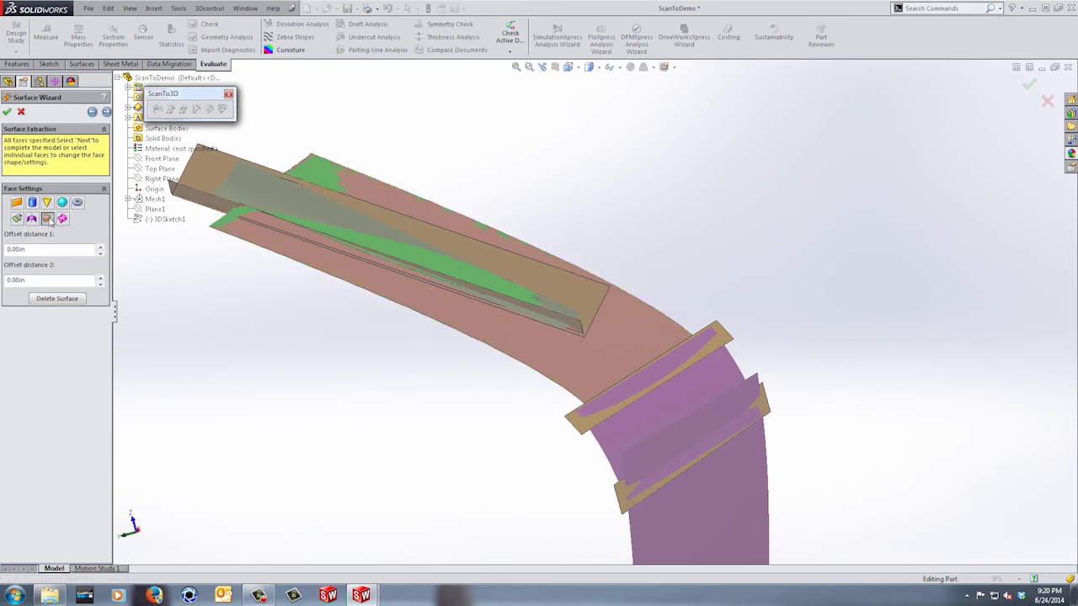
middle_click_drag(559, 333, 633, 322)
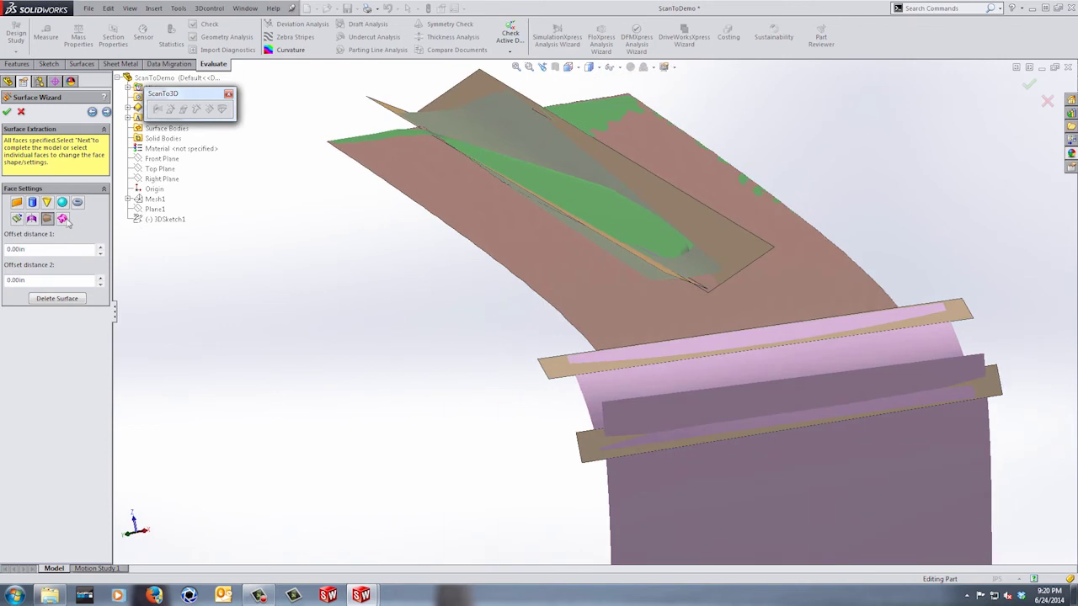
Step: Refit the large upper face around the groove as a B-spline surface
left_click(62, 219)
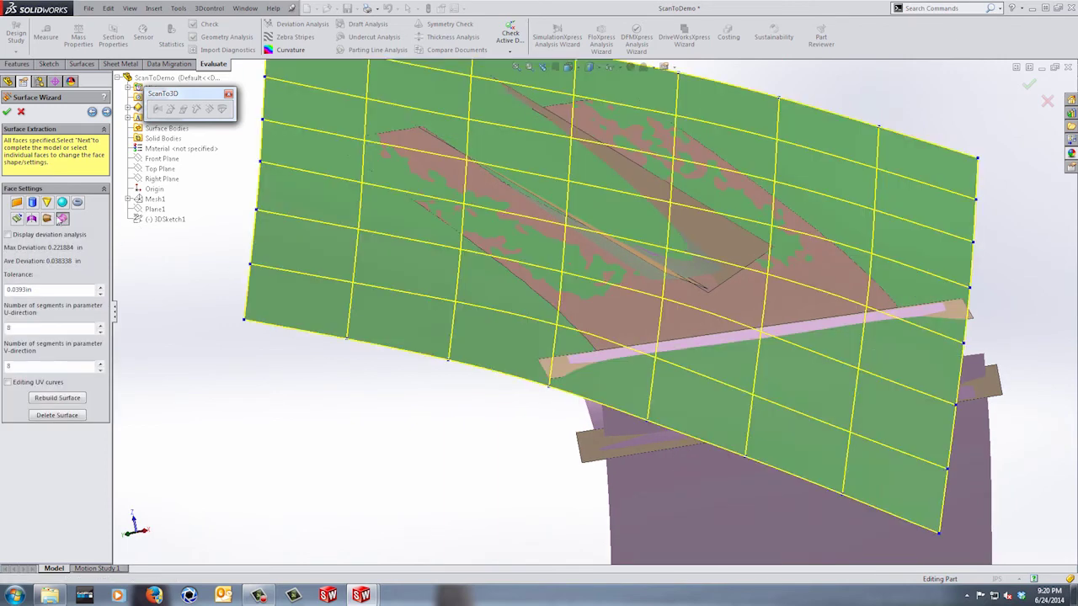
scroll(392, 432, "up", 4)
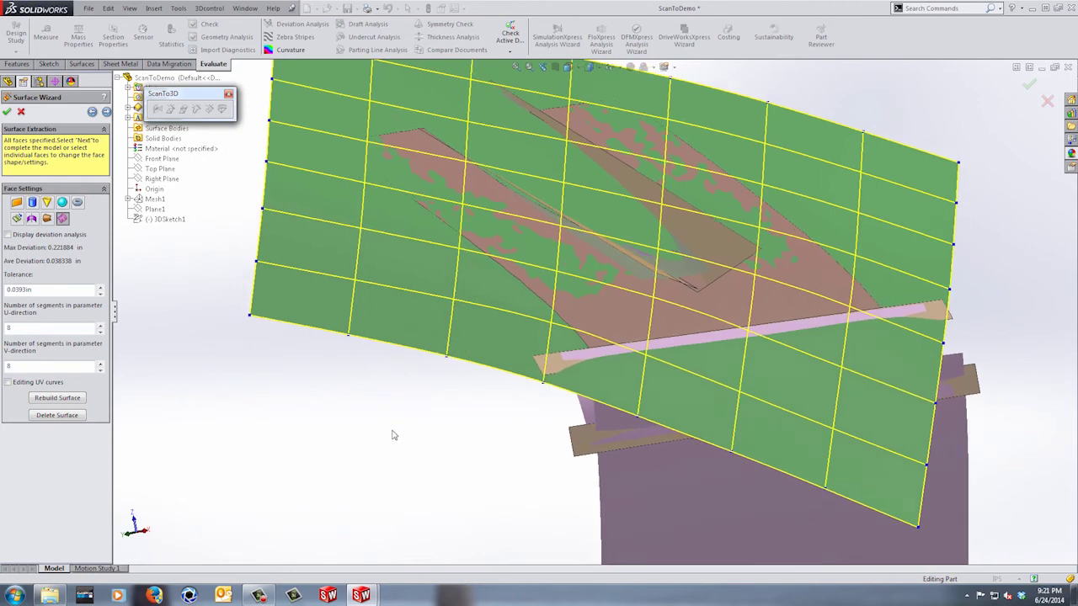
middle_click_drag(389, 422, 345, 376)
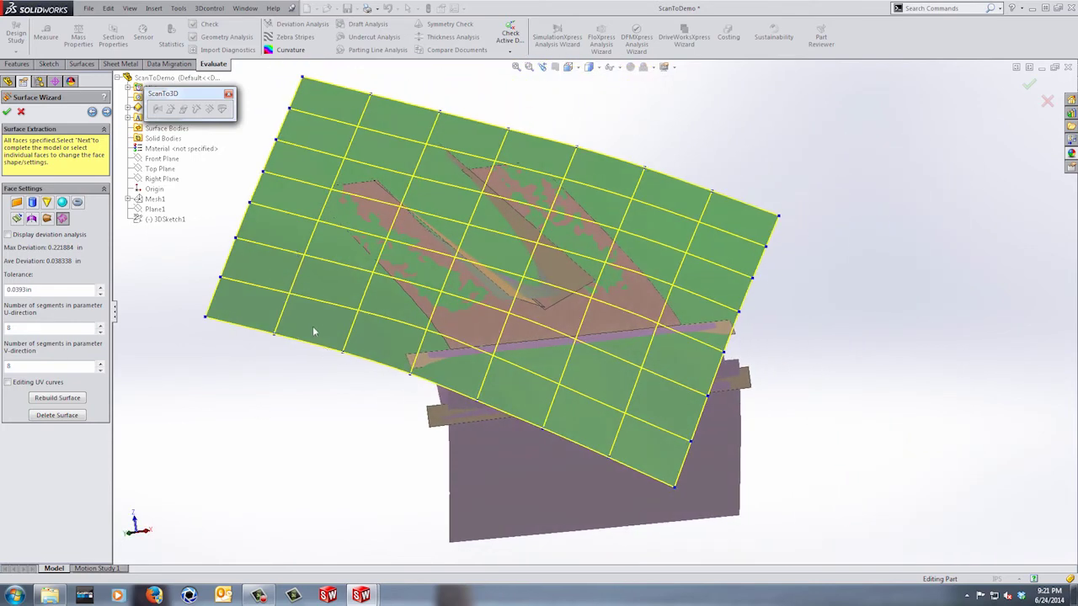
middle_click_drag(762, 554, 760, 550)
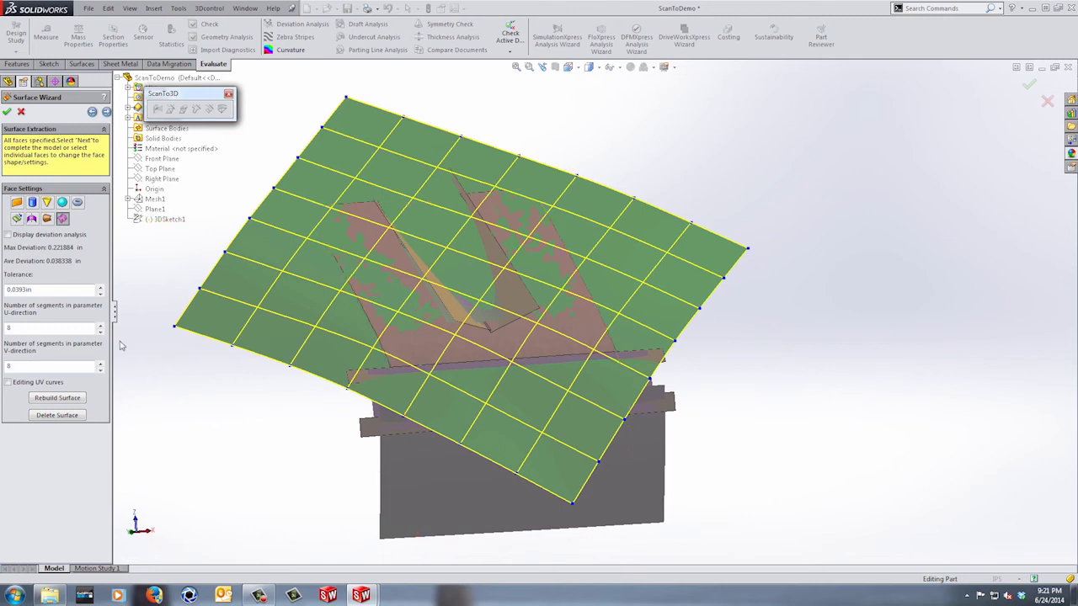
Step: Enable UV curve editing on the large upper face, select curve U-ISO: 1 and turn the editing back off
left_click(39, 383)
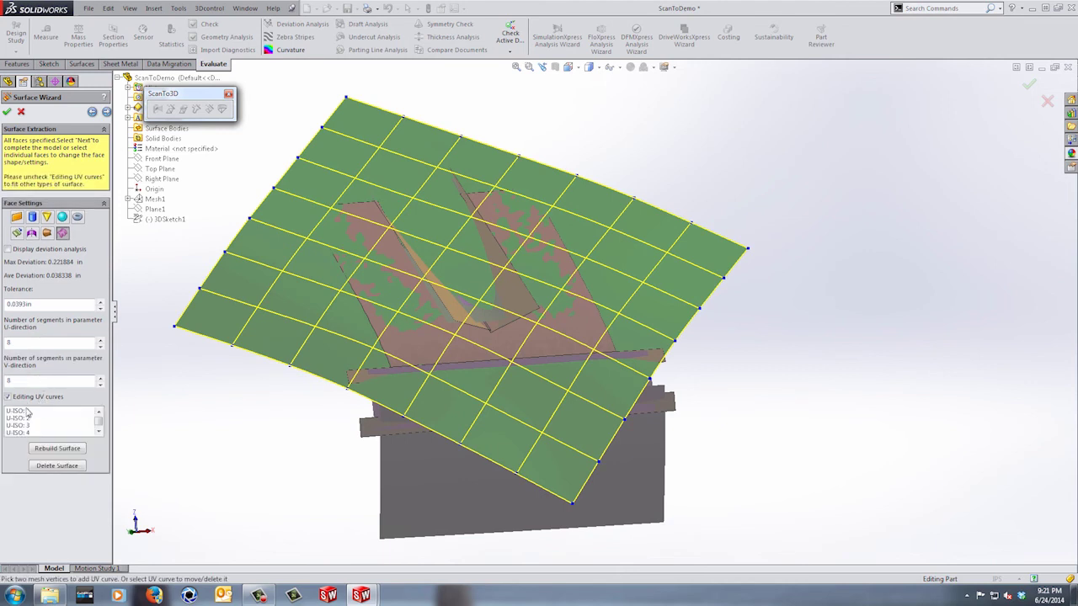
left_click(28, 412)
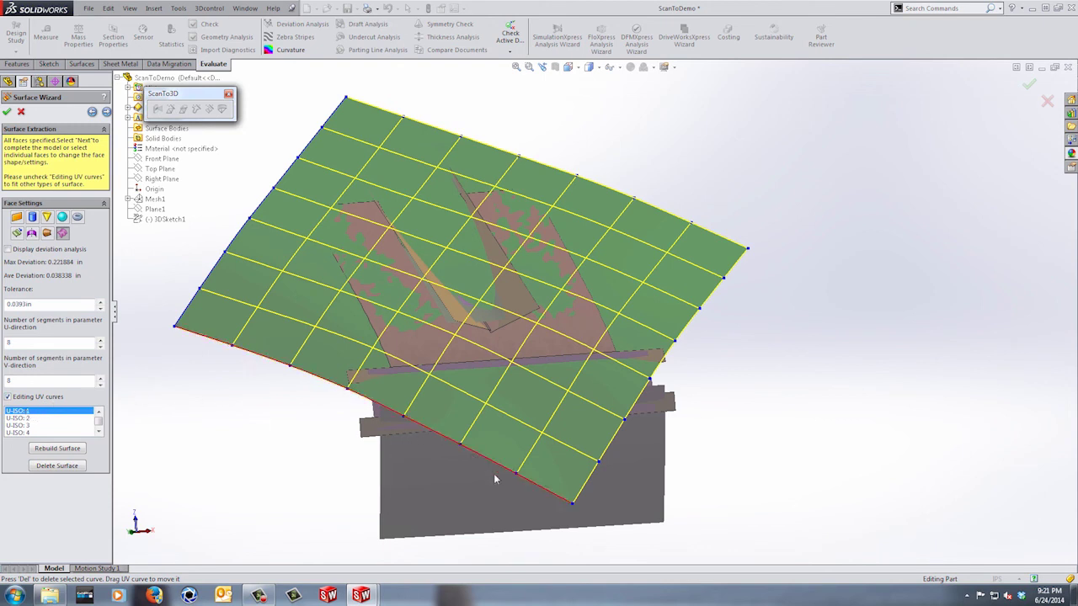
left_click(364, 431)
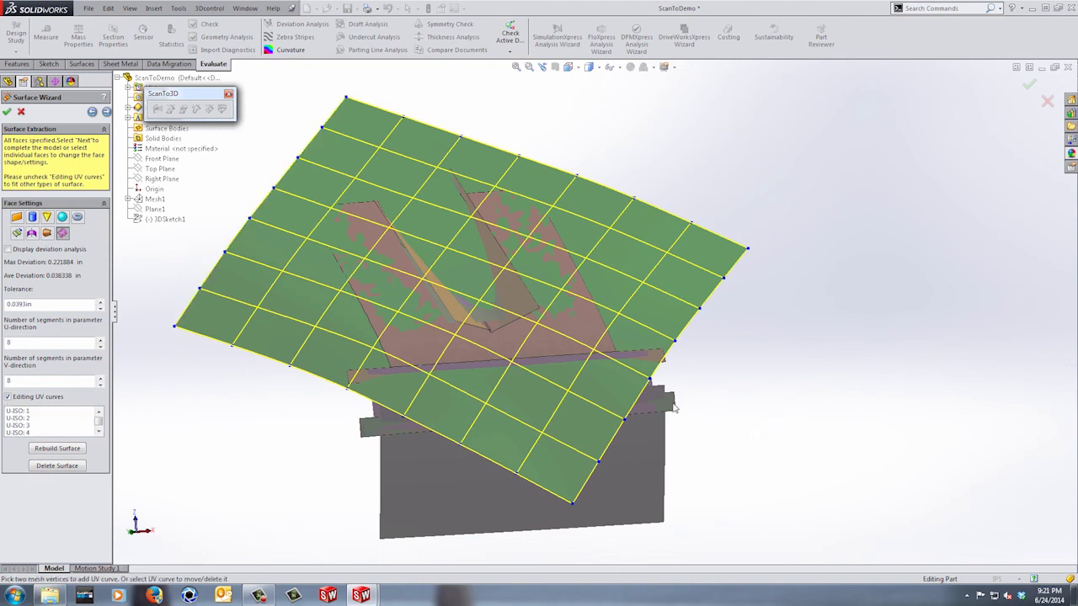
left_click(38, 397)
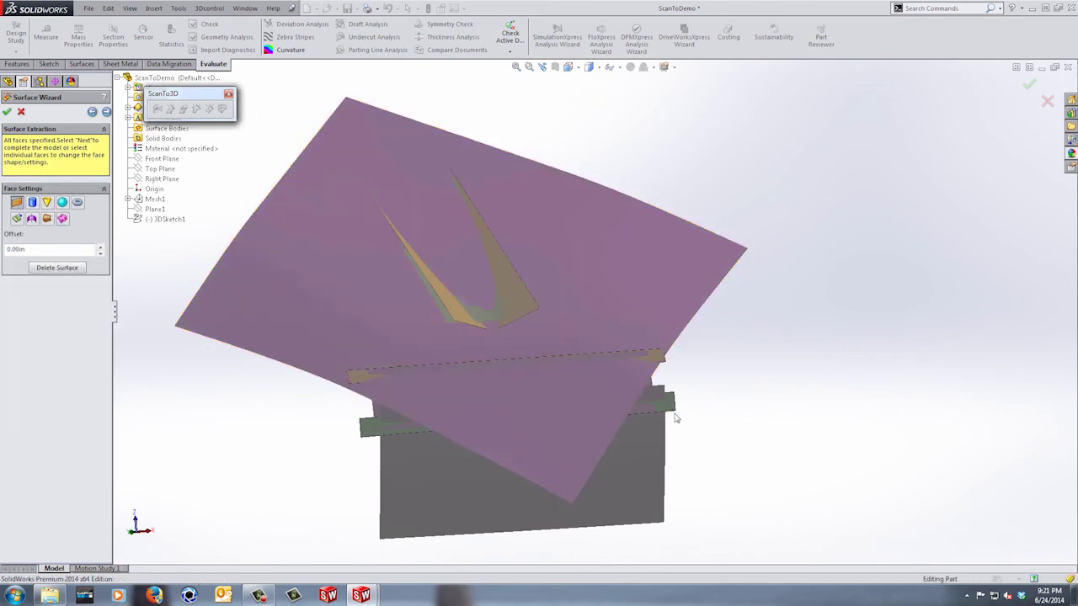
Step: Refit the narrow planar strips at the lower and upper bends as B-spline surfaces
middle_click_drag(675, 417, 764, 475)
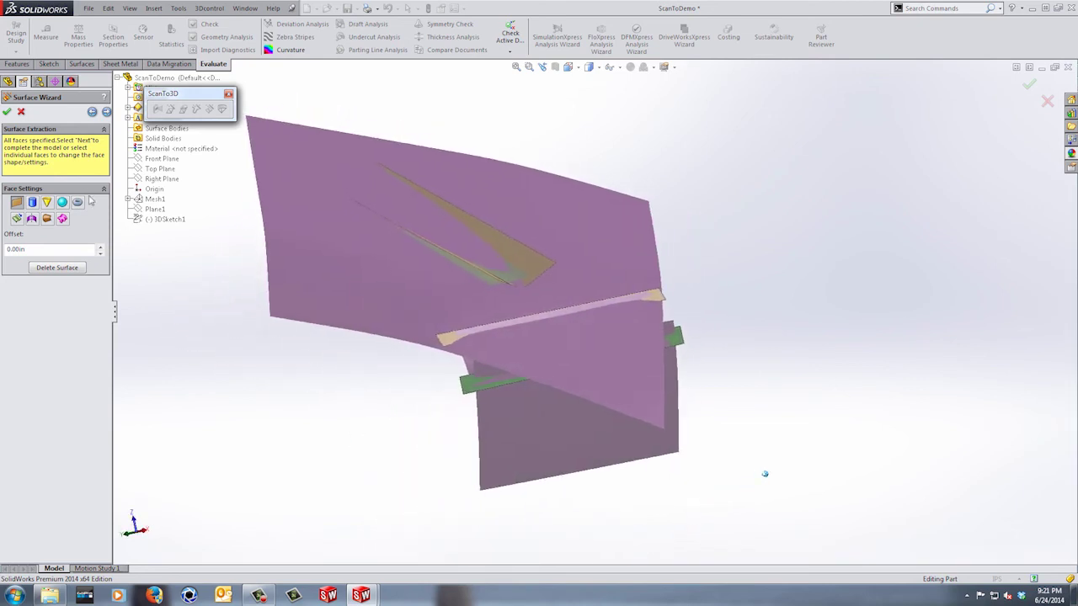
left_click(62, 218)
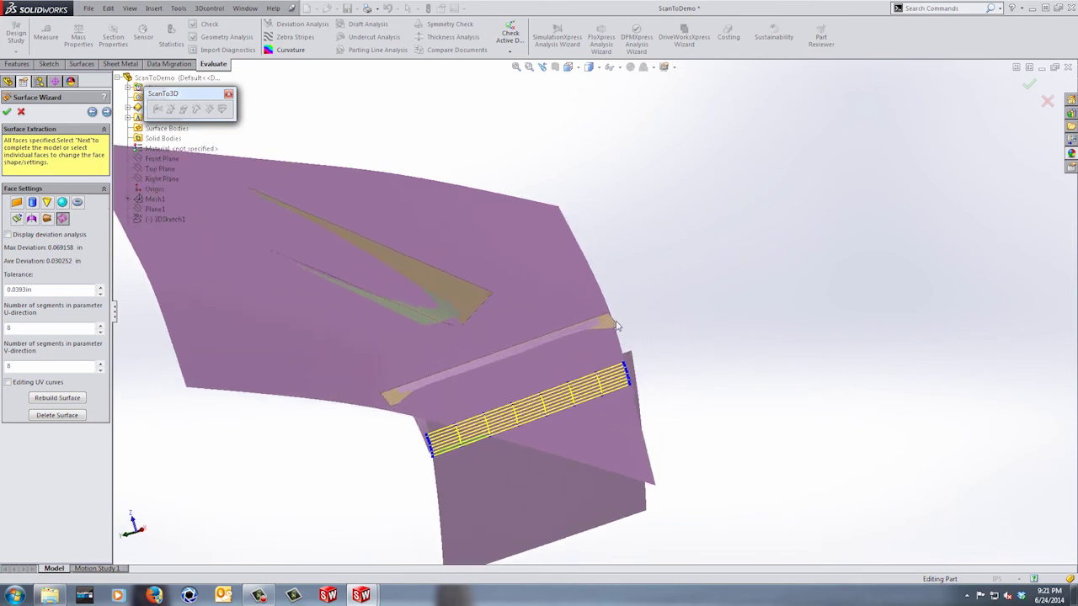
left_click(616, 326)
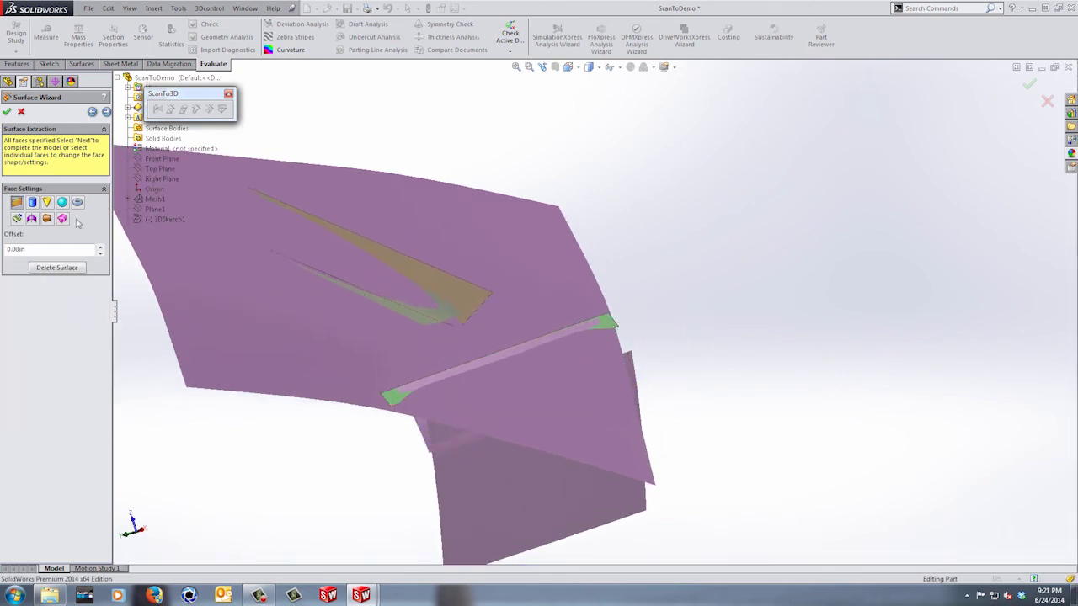
left_click(62, 218)
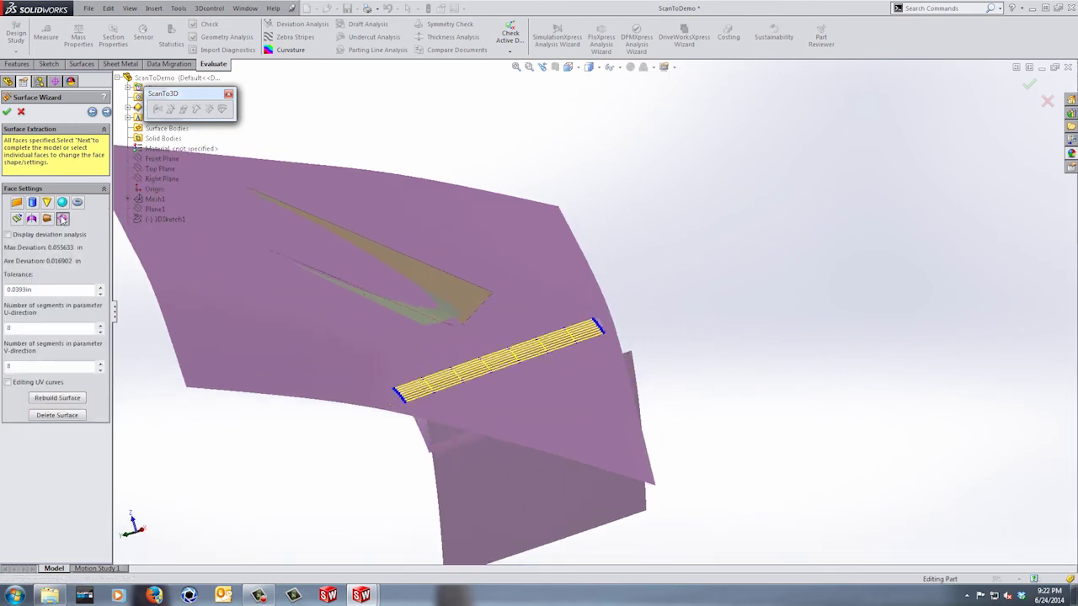
Step: Refit one of the groove's planar faces as a B-spline surface
scroll(392, 381, "down", 3)
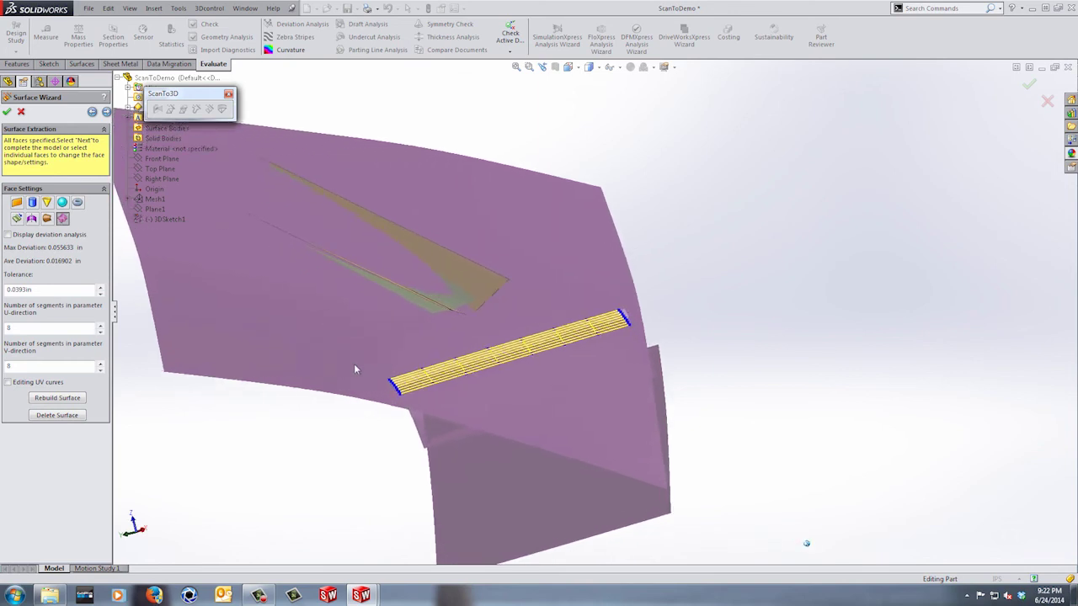
key("Left")
key("Left")
key("Left")
key("Left")
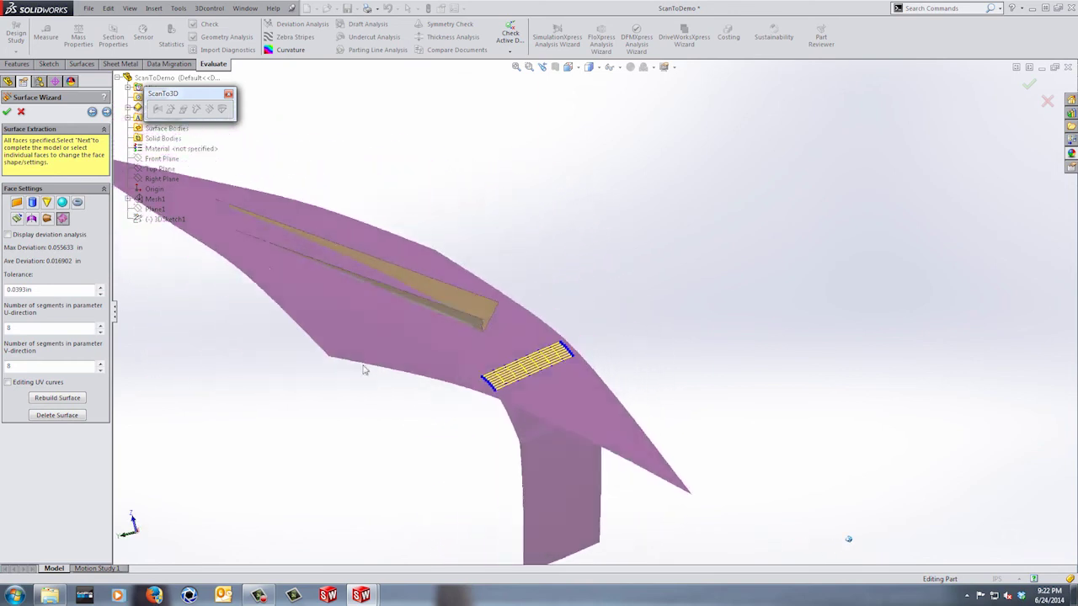
key("Left")
key("Left")
key("Left")
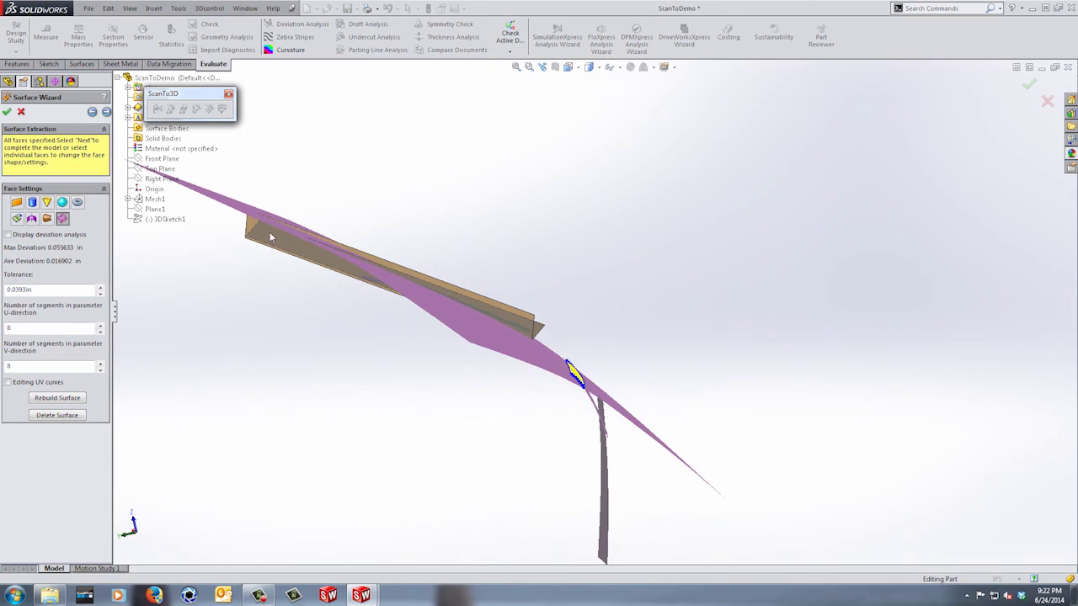
left_click(270, 238)
key("Left")
key("Left")
key("Left")
key("Left")
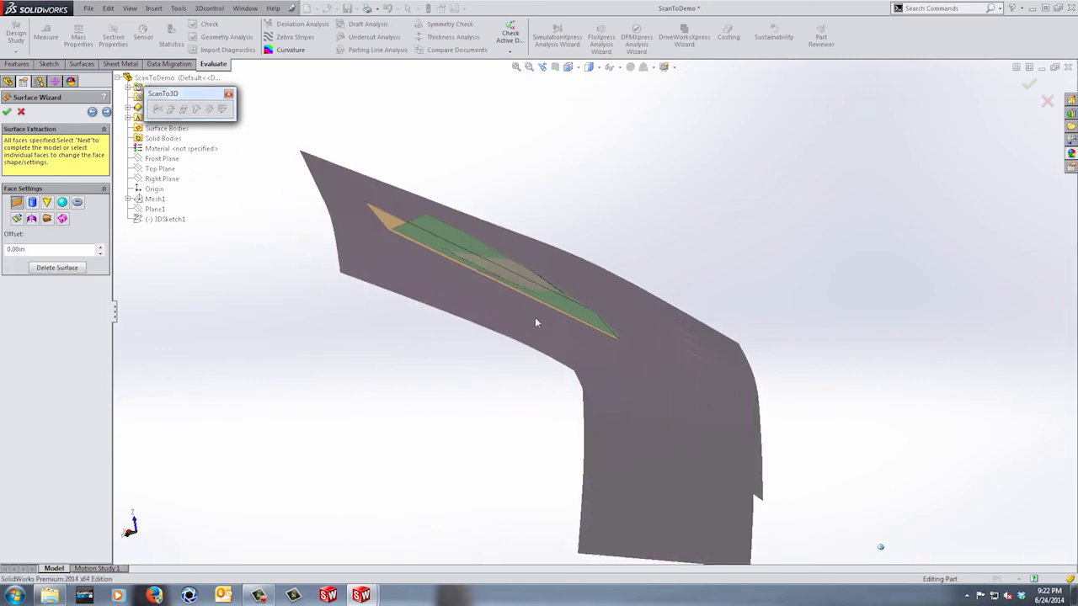
scroll(536, 322, "down", 5)
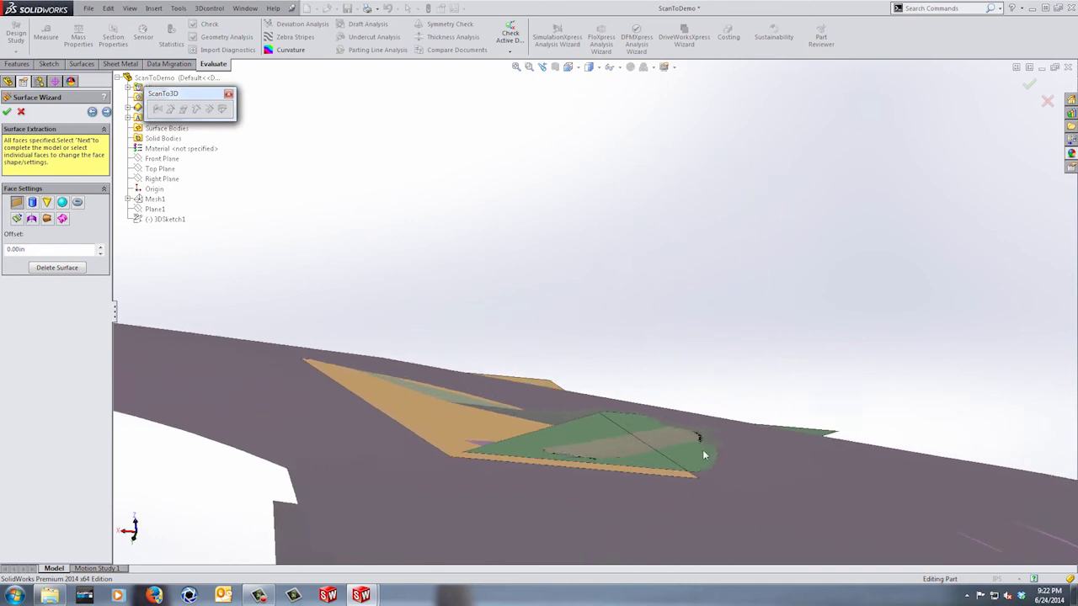
middle_click_drag(705, 455, 626, 319)
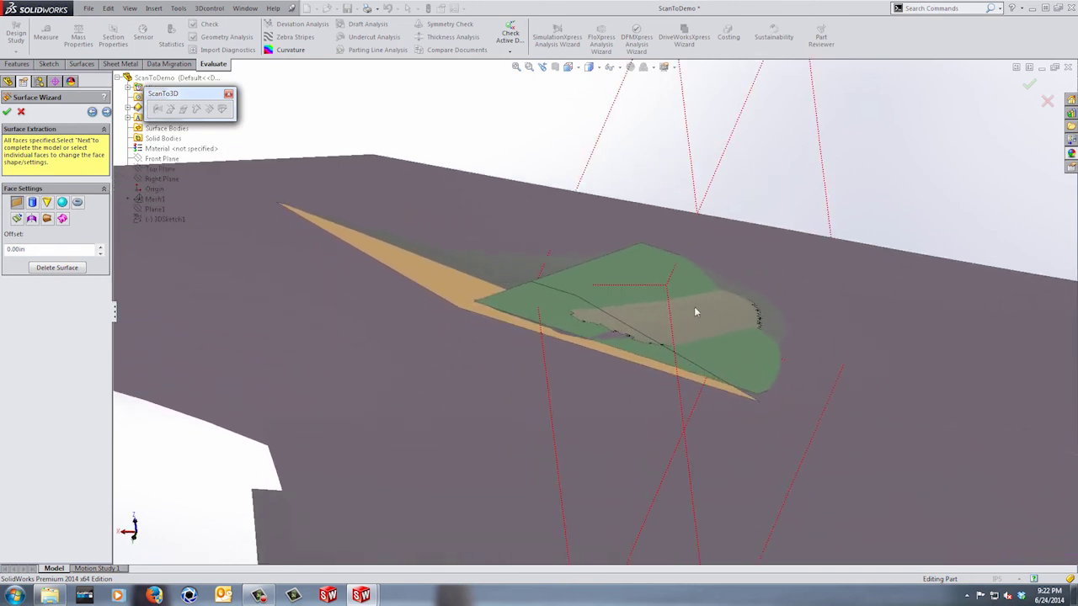
left_click(62, 218)
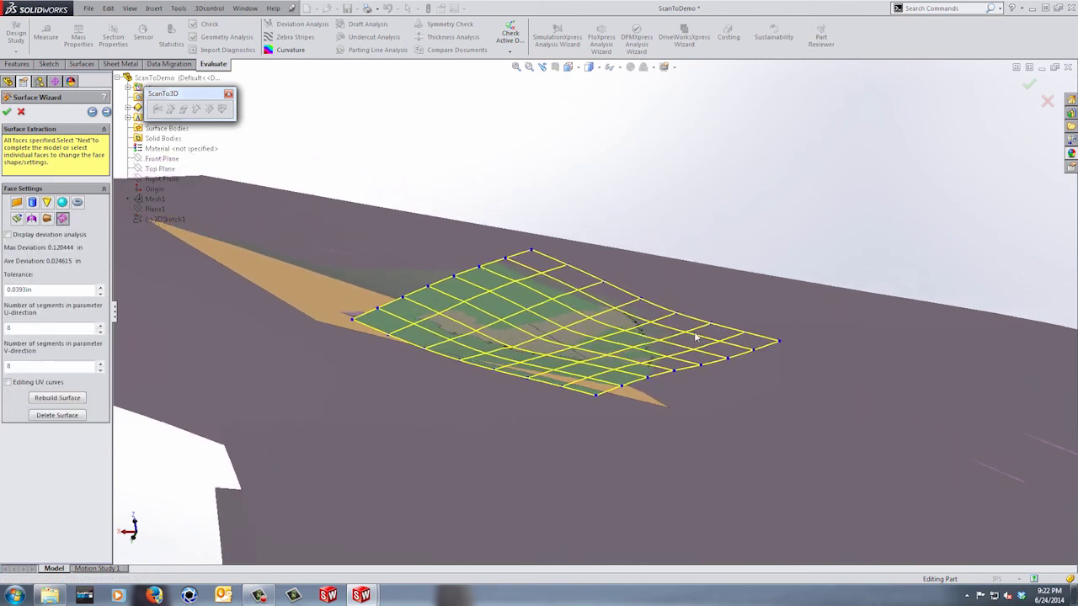
Step: Refit the remaining planar face along the groove's side as a B-spline surface
middle_click_drag(570, 336, 426, 334)
left_click(387, 334)
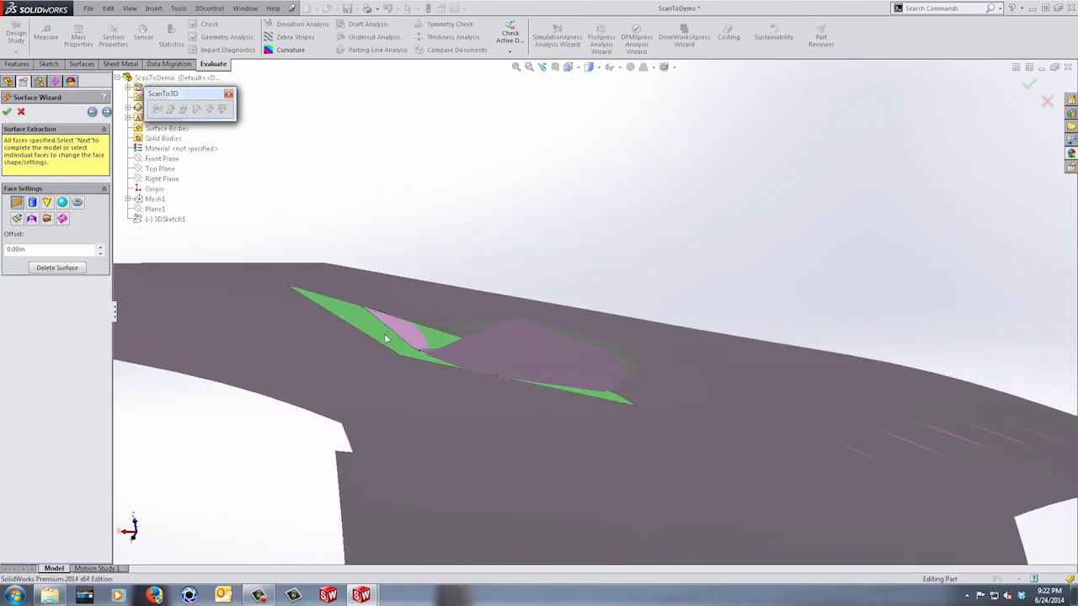
left_click(62, 218)
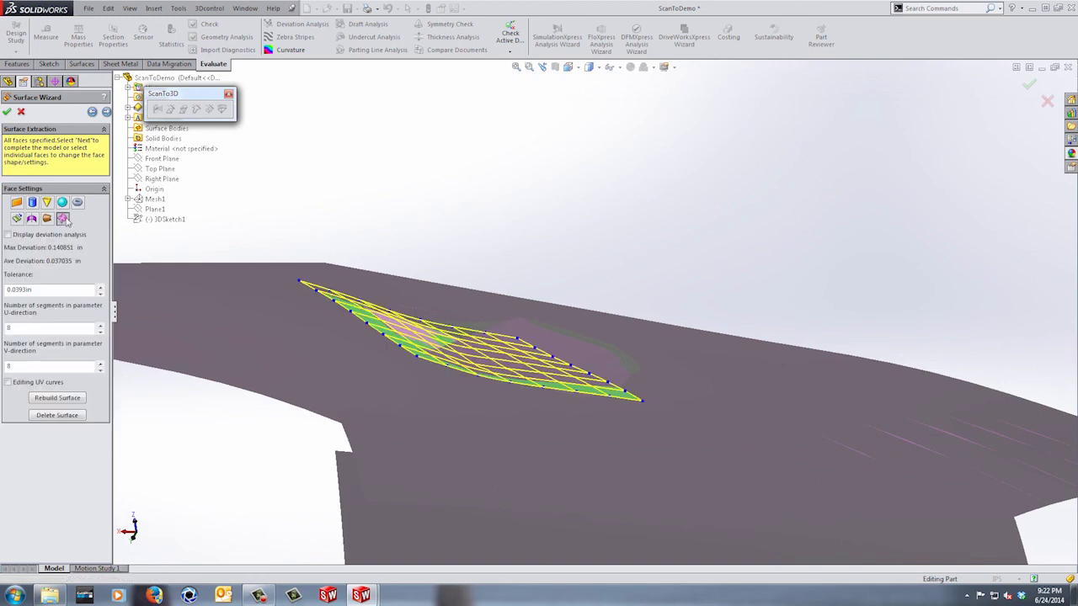
Step: Refit the extruded face around the groove's end and the small revolved face beside it as B-spline surfaces
middle_click_drag(438, 247, 625, 398)
key("Up")
key("Up")
key("Up")
key("Up")
key("Up")
key("Up")
left_click(582, 403)
left_click(581, 403)
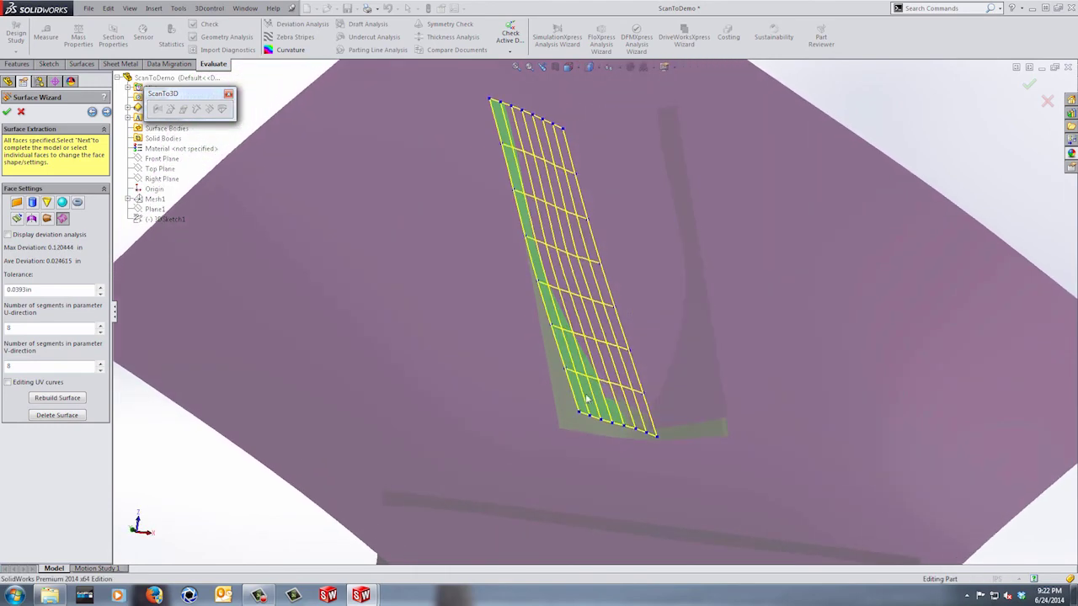
left_click(570, 423)
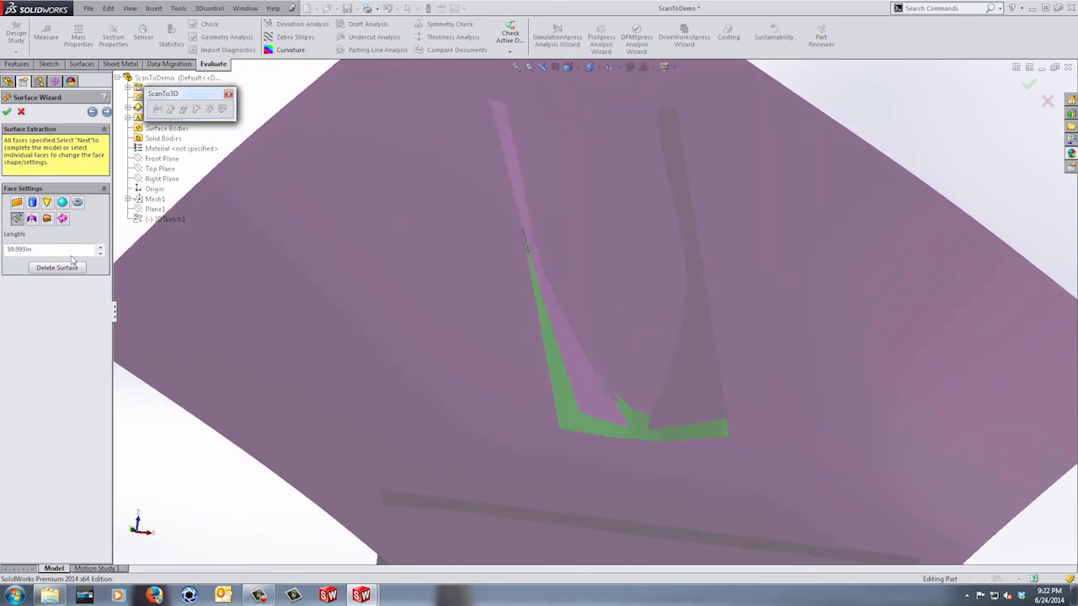
left_click(62, 218)
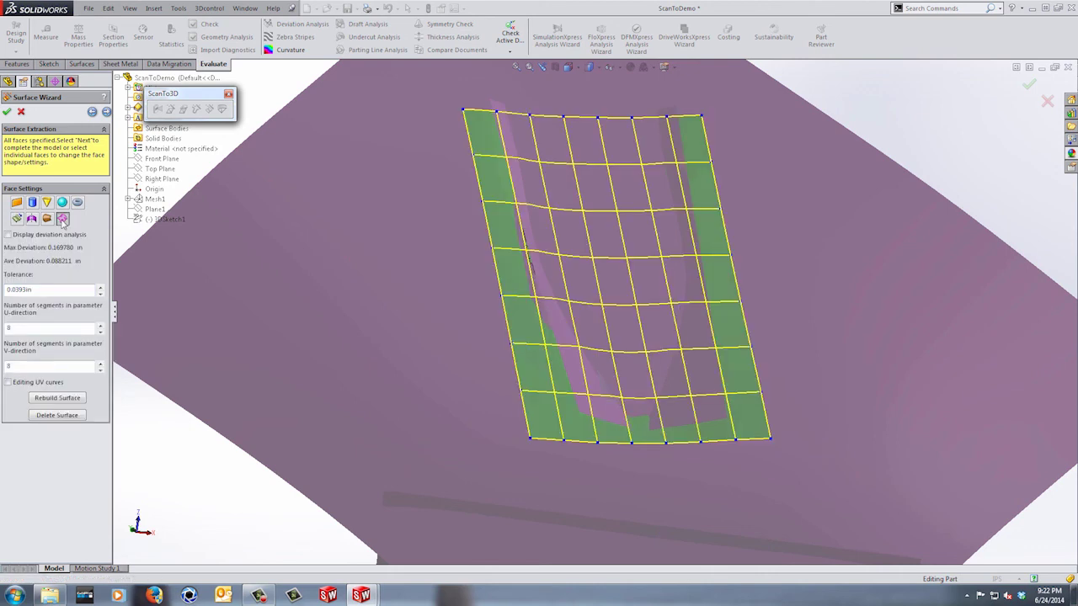
left_click(605, 392)
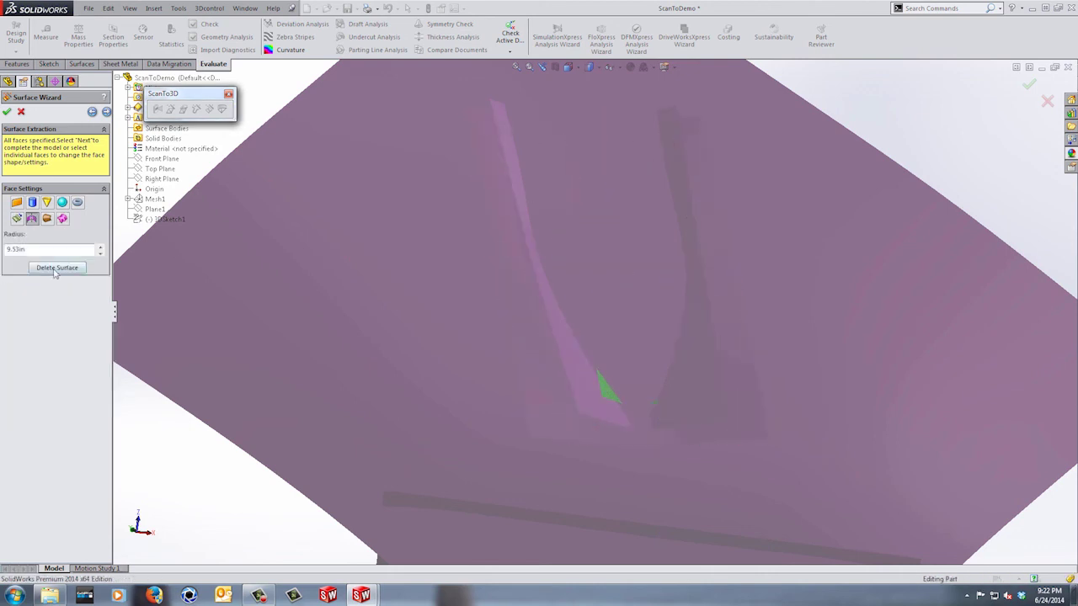
left_click(62, 218)
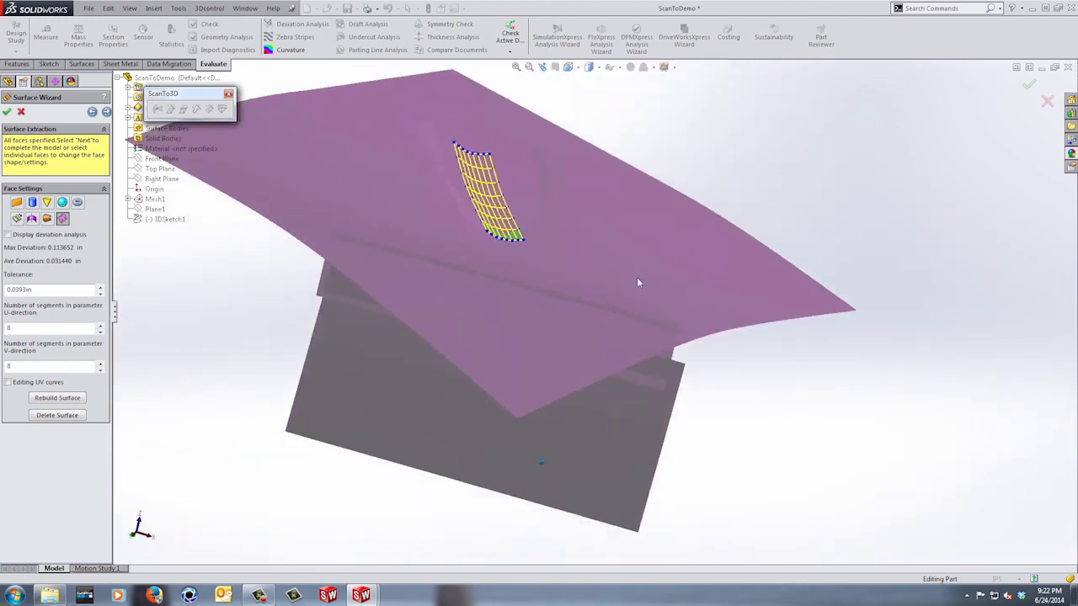
Step: Advance the Surface Wizard to model completion and accept the extracted surfaces
left_click(210, 312)
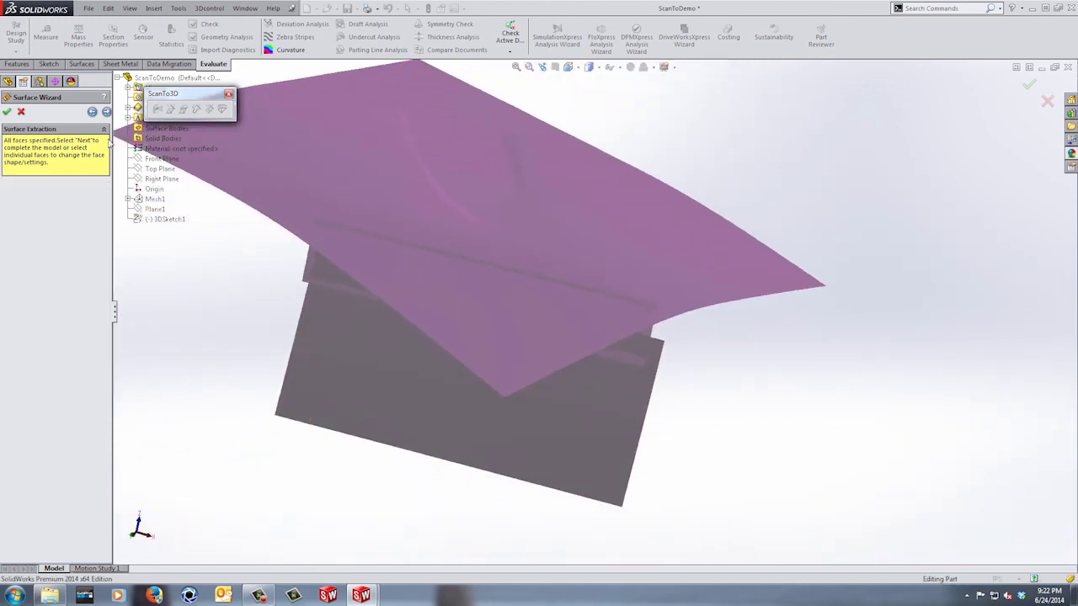
left_click(106, 112)
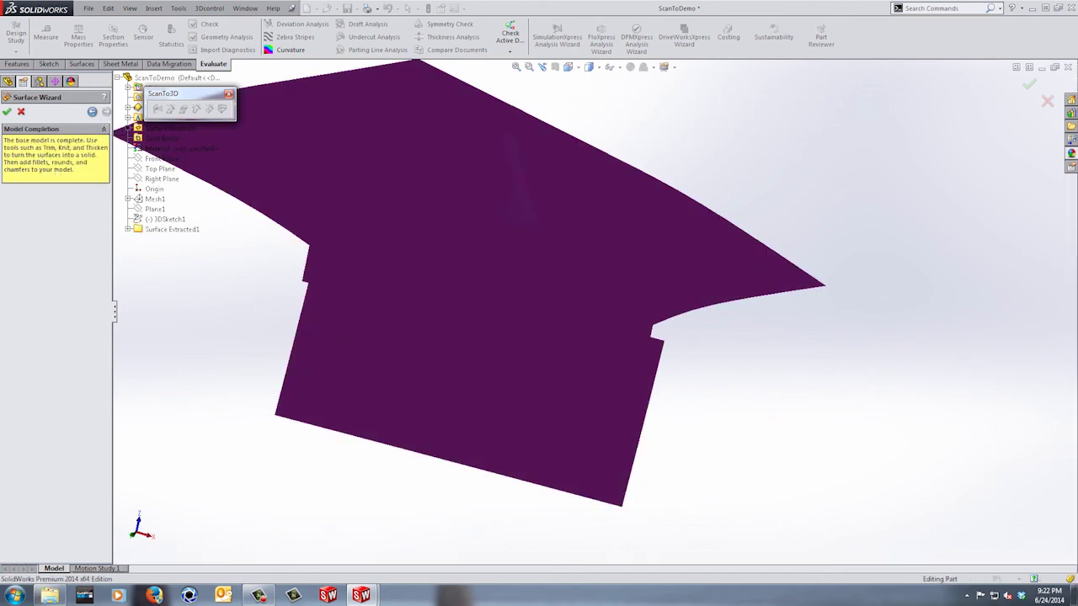
left_click(7, 111)
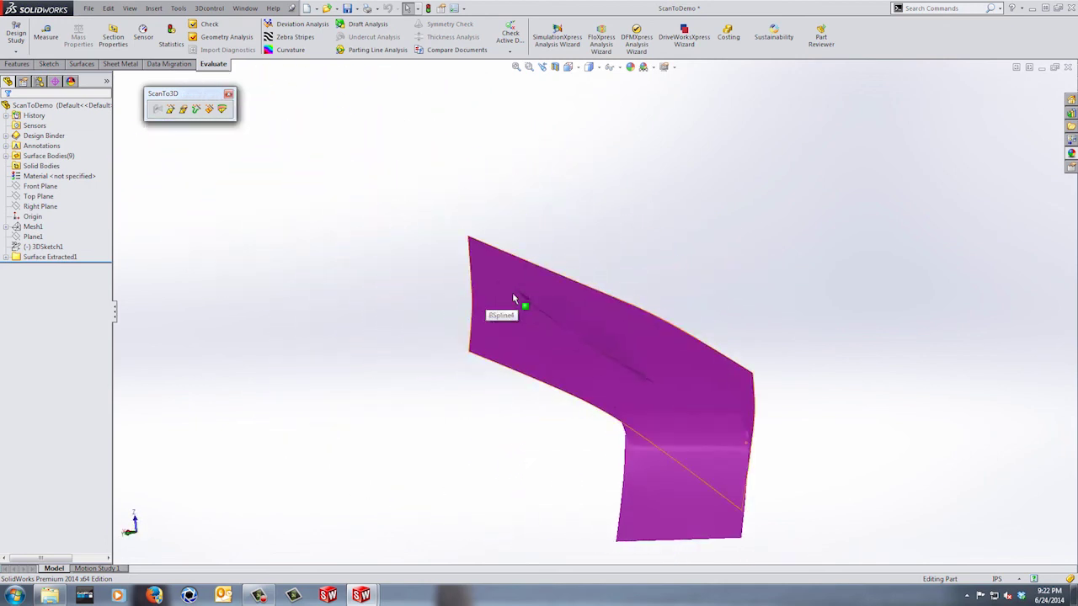
Step: Show the display pane with the Surface Extracted1 features listed, and move the ScanTo3D toolbar clear of the tree
left_click(107, 80)
left_click_drag(150, 93, 687, 98)
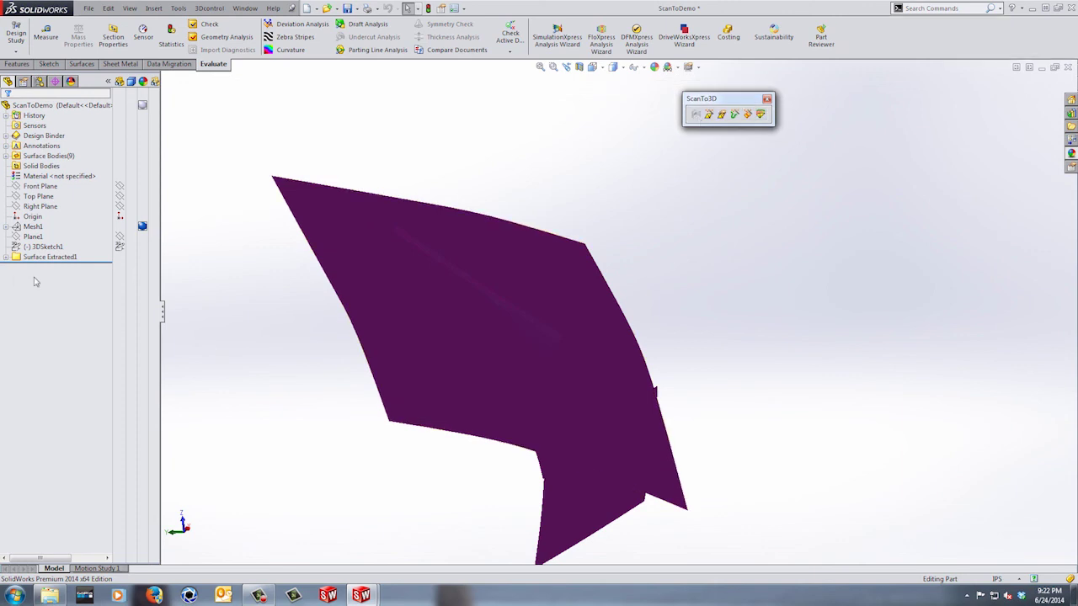
left_click(7, 257)
Step: Apply the white high gloss plastic appearance to the BSpline2 surface
right_click(143, 268)
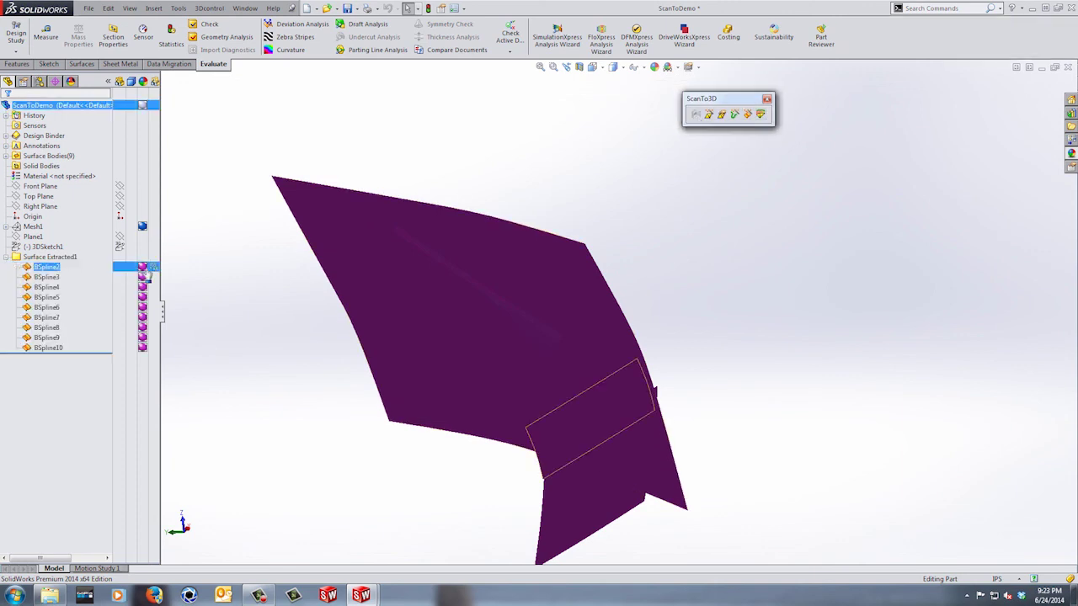
left_click(177, 275)
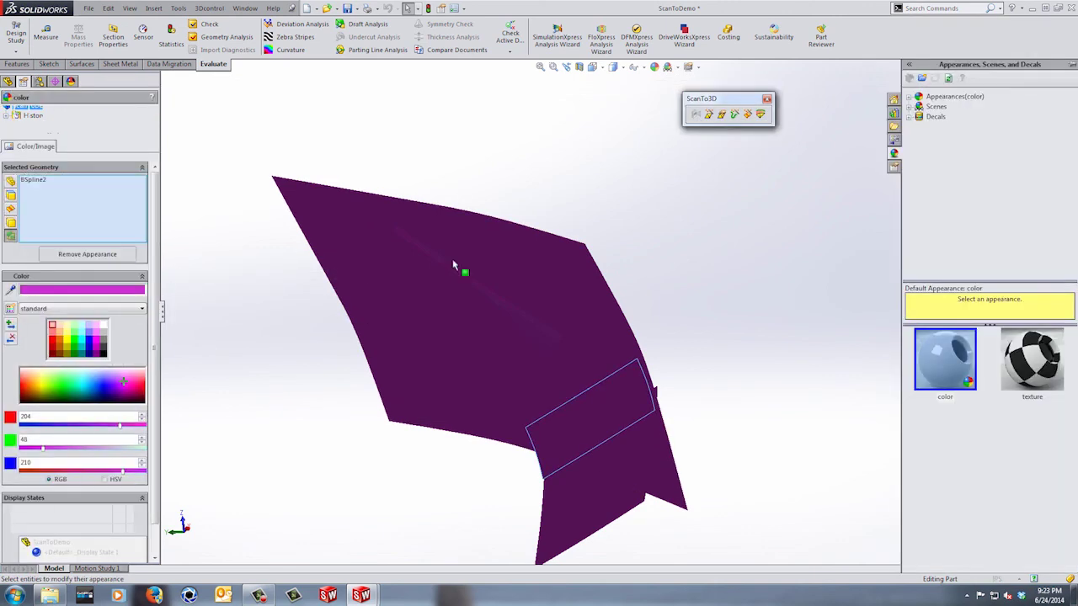
left_click(910, 98)
left_click(920, 107)
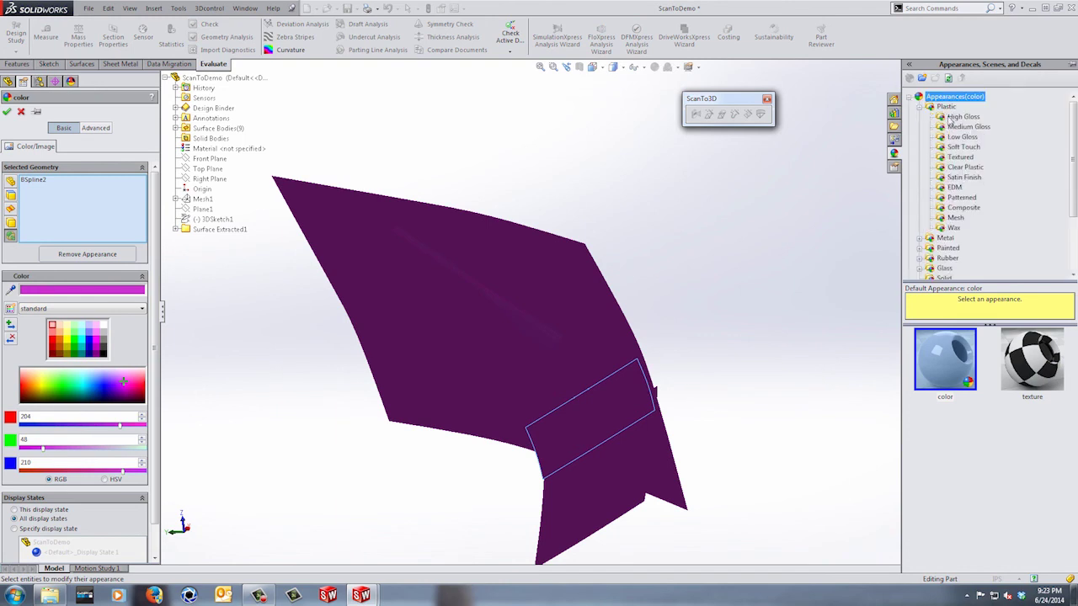
left_click(963, 117)
left_click(954, 372)
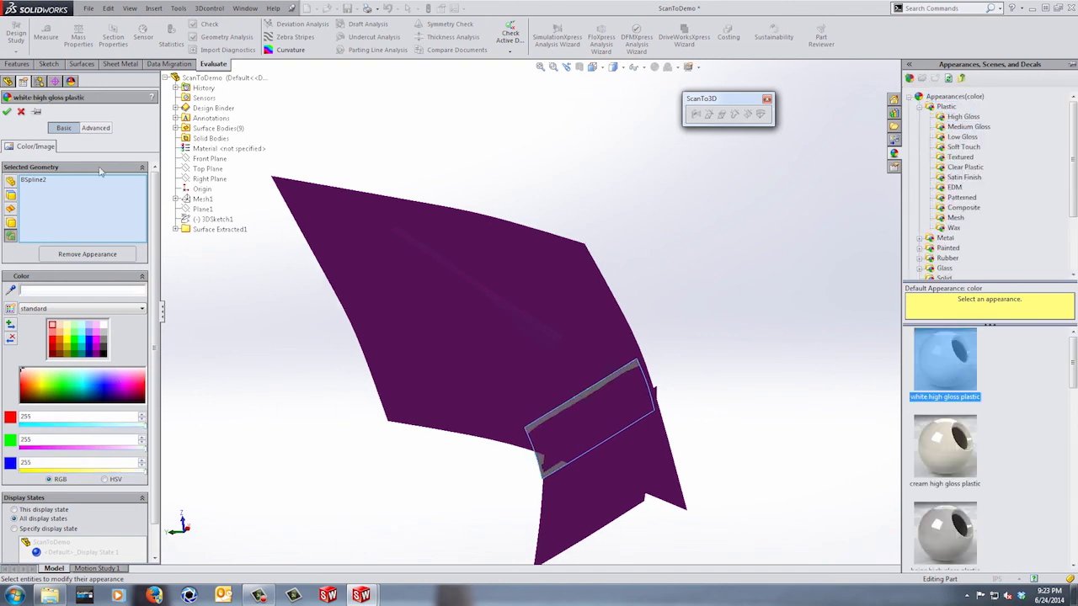
left_click(8, 112)
Step: Apply the green high gloss plastic appearance to the BSpline4 surface after trying dark grey high gloss plastic
left_click(149, 288)
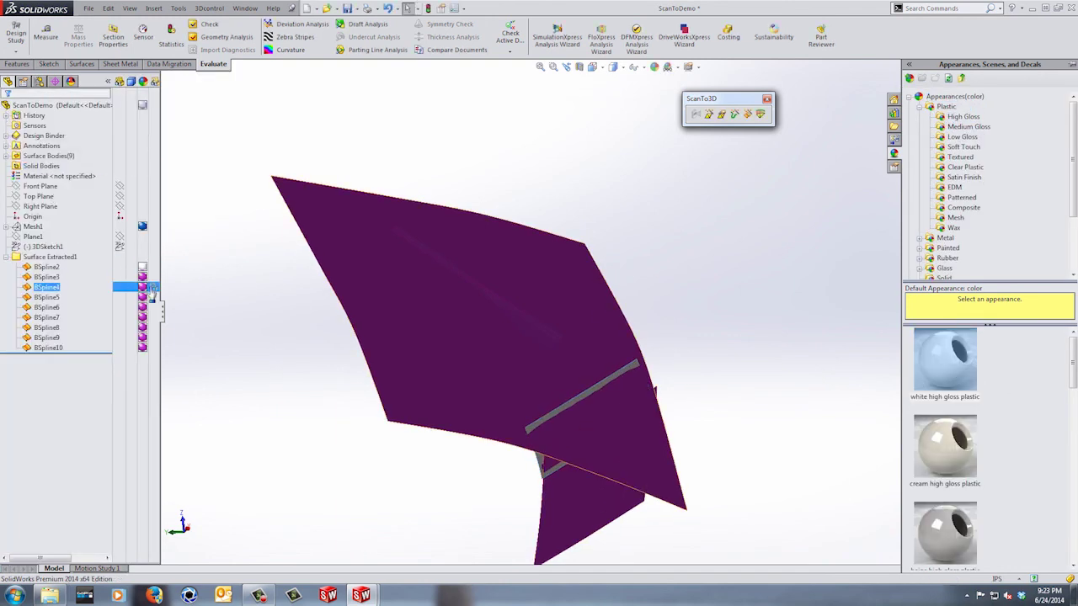
left_click(169, 292)
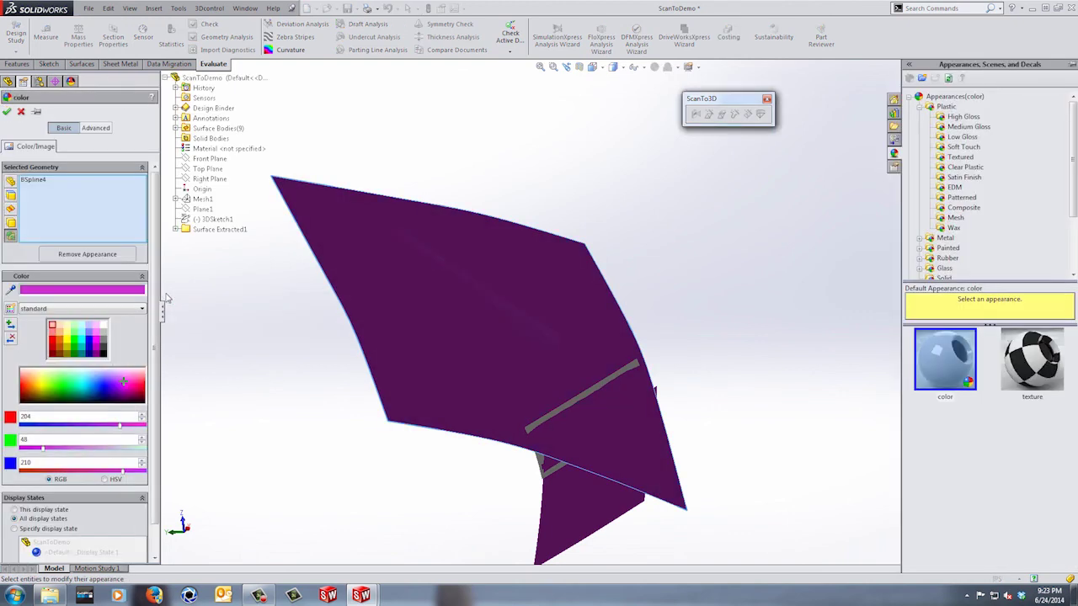
left_click(958, 117)
scroll(969, 406, "down", 2)
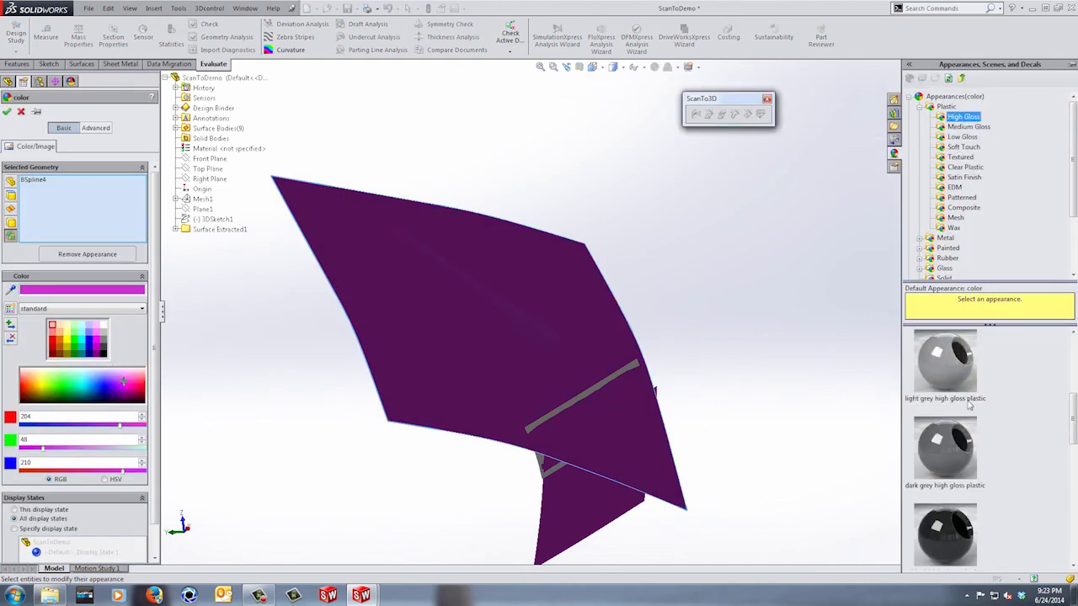
left_click(945, 459)
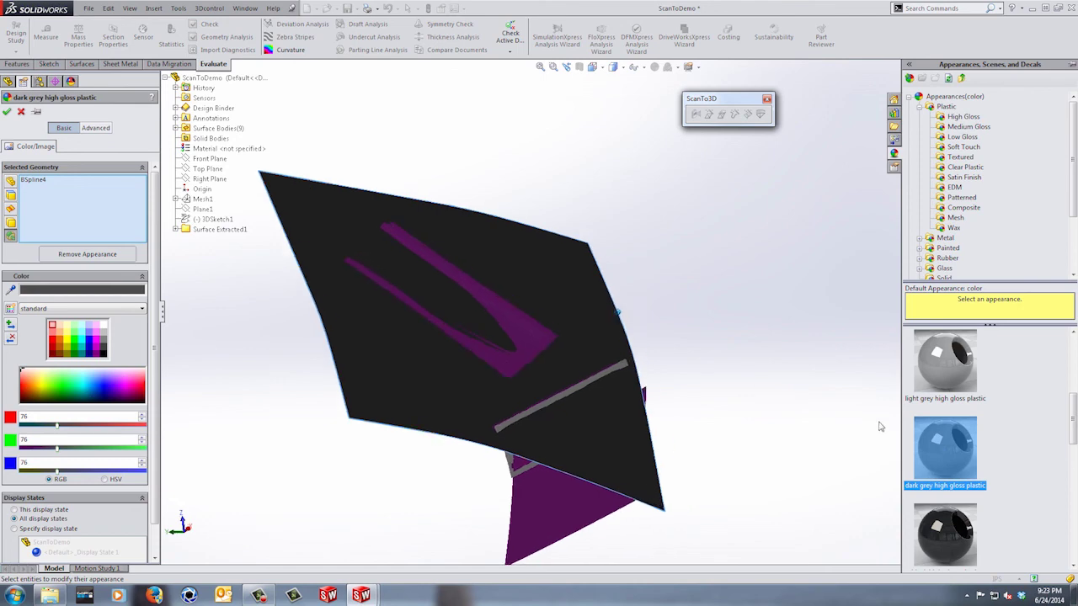
scroll(945, 446, "down", 3)
left_click(945, 409)
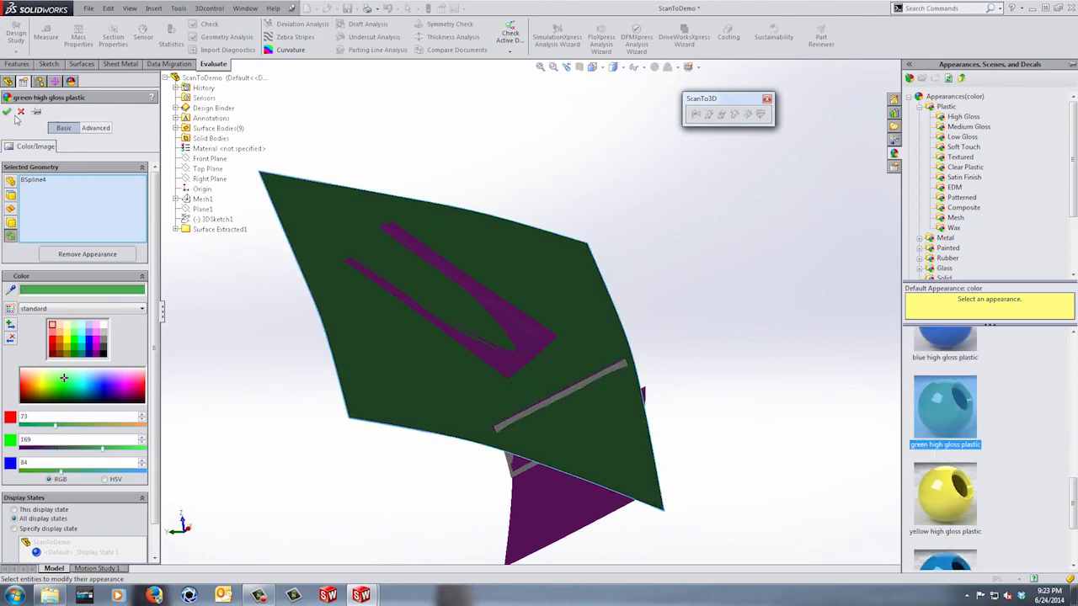
left_click(8, 112)
left_click(715, 312)
scroll(715, 320, "up", 3)
middle_click_drag(715, 320, 411, 438)
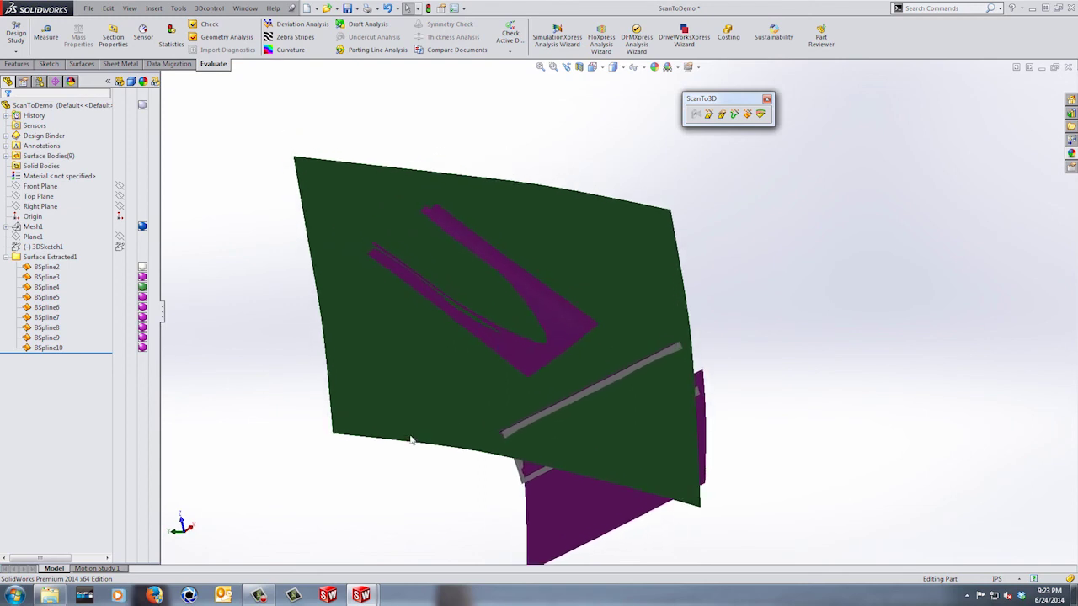